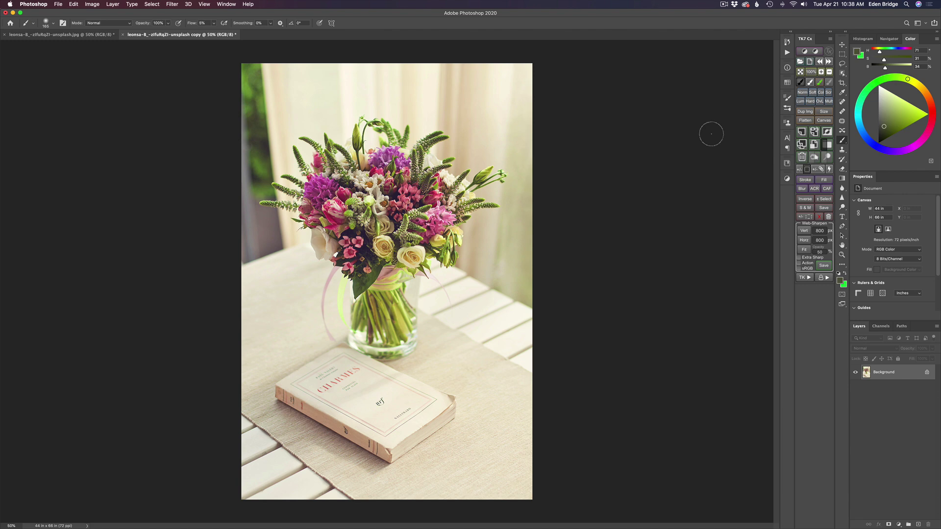
# Crop the photo to a 4:5 ratio, tightening the frame slightly around the bouquet and book.
pyautogui.press('c')
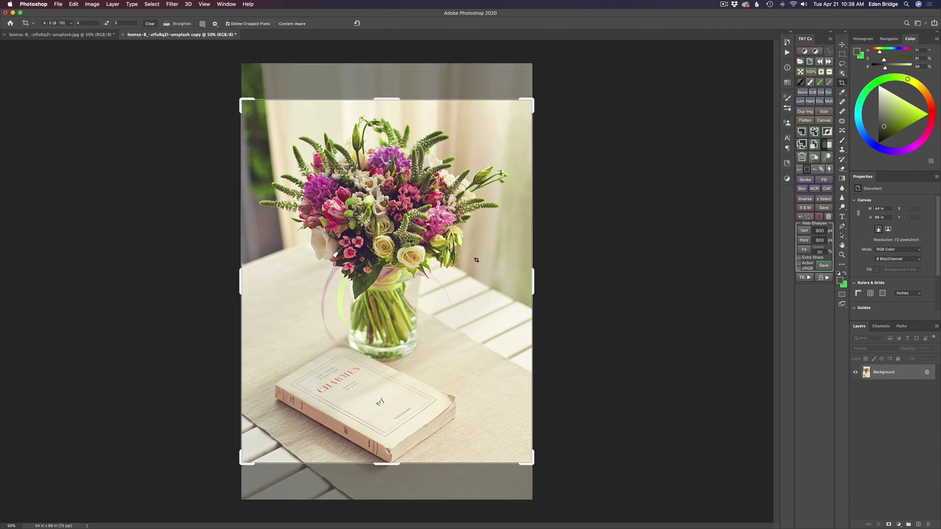
pyautogui.click(71, 25)
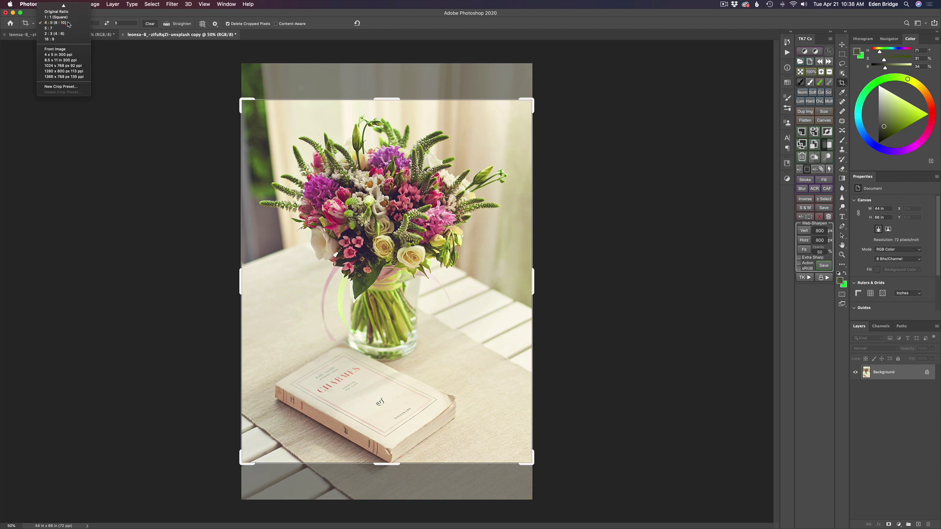
pyautogui.click(66, 22)
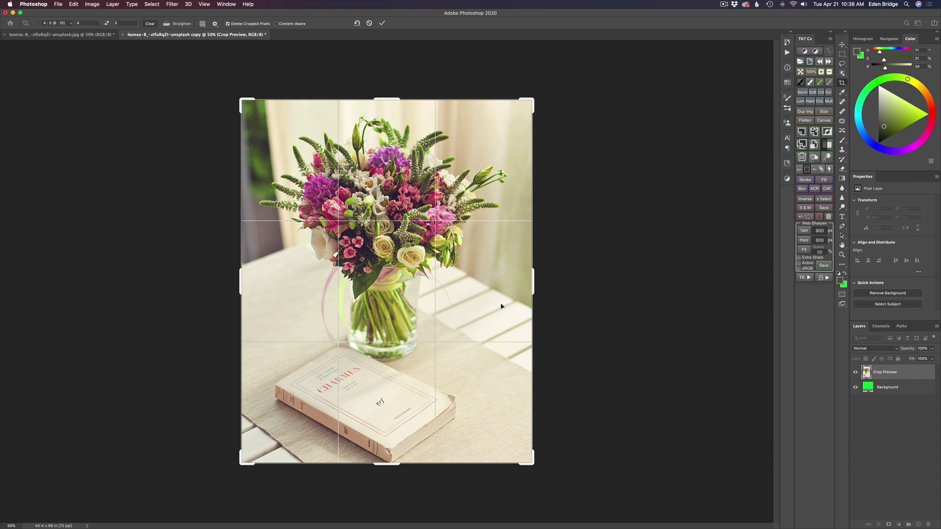
pyautogui.moveTo(468, 303)
pyautogui.mouseDown()
pyautogui.moveTo(476, 304)
pyautogui.moveTo(468, 304)
pyautogui.mouseUp()
pyautogui.moveTo(533, 277)
pyautogui.mouseDown()
pyautogui.moveTo(542, 265)
pyautogui.moveTo(530, 277)
pyautogui.mouseUp()
pyautogui.moveTo(449, 318); pyautogui.dragTo(451, 321)
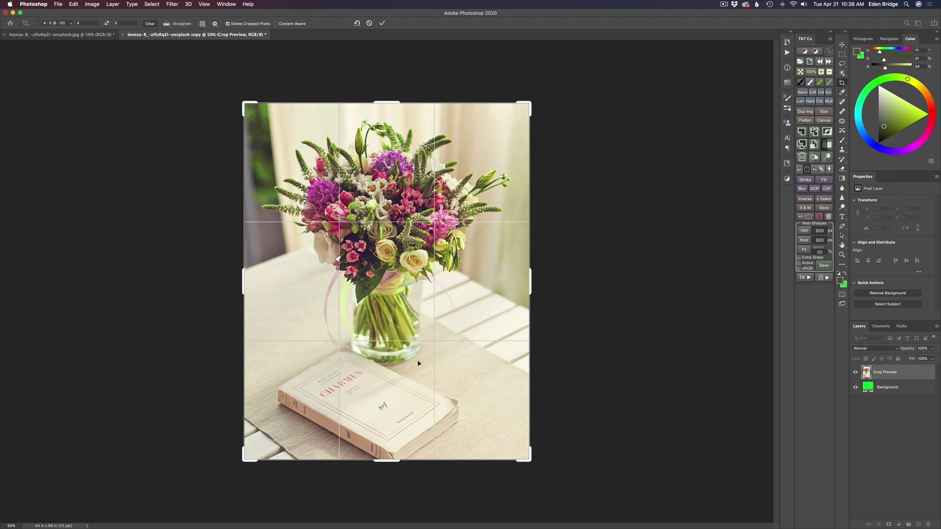
pyautogui.moveTo(419, 362); pyautogui.dragTo(420, 364)
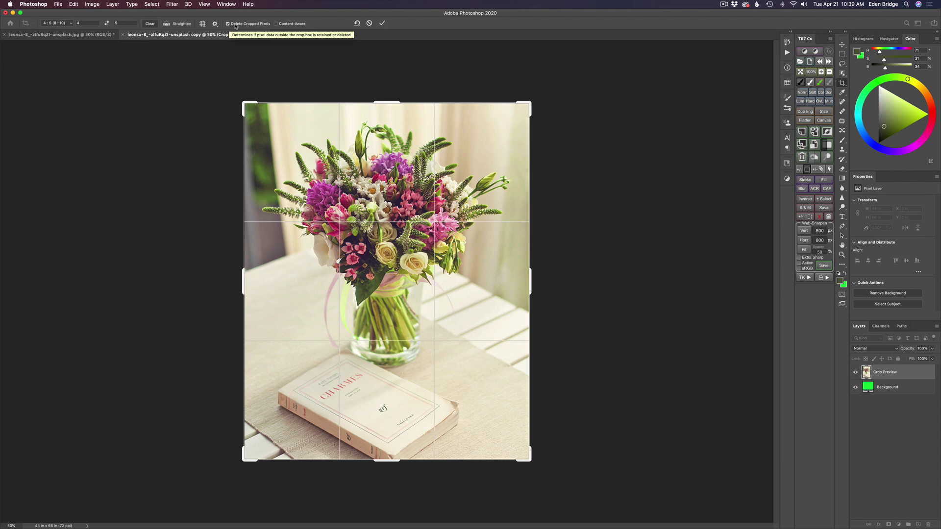
pyautogui.click(382, 24)
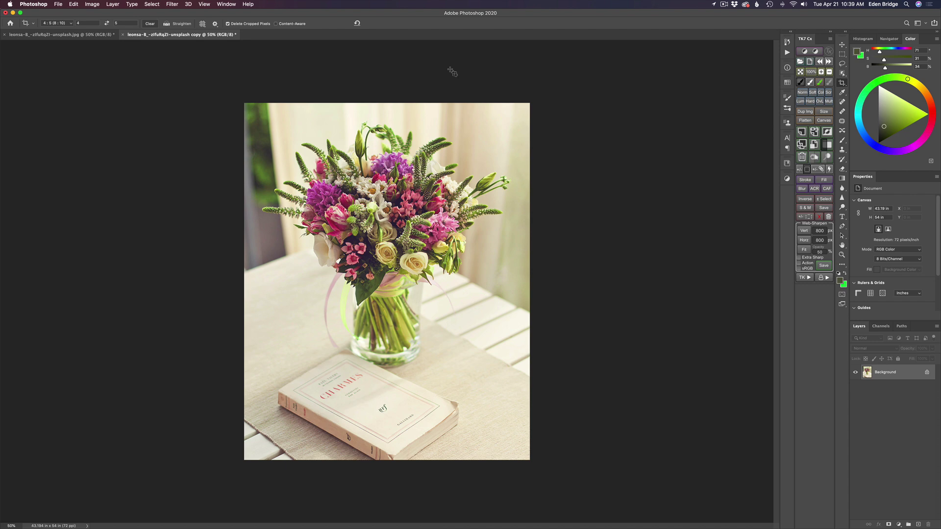
# Duplicate the Background layer and open the copy in Topaz Adjust AI.
pyautogui.press('super+j')
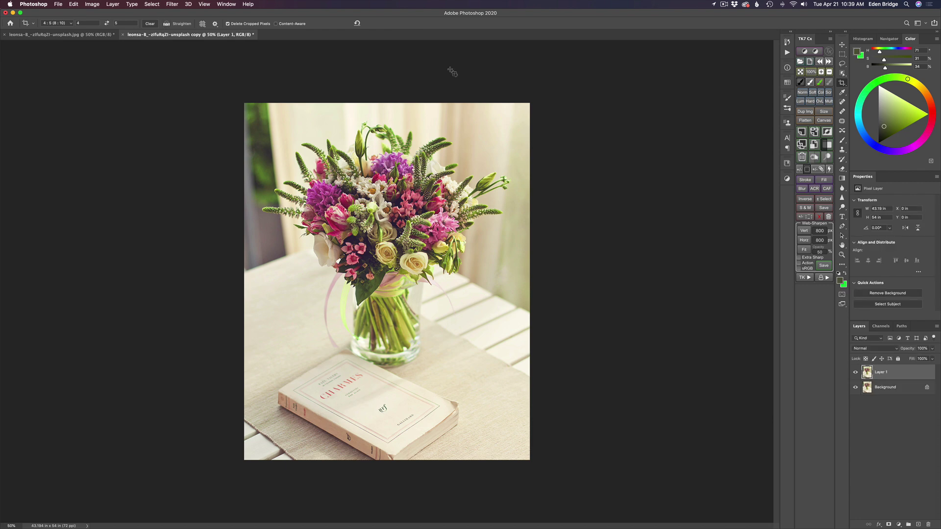
pyautogui.click(173, 5)
pyautogui.moveTo(208, 212)
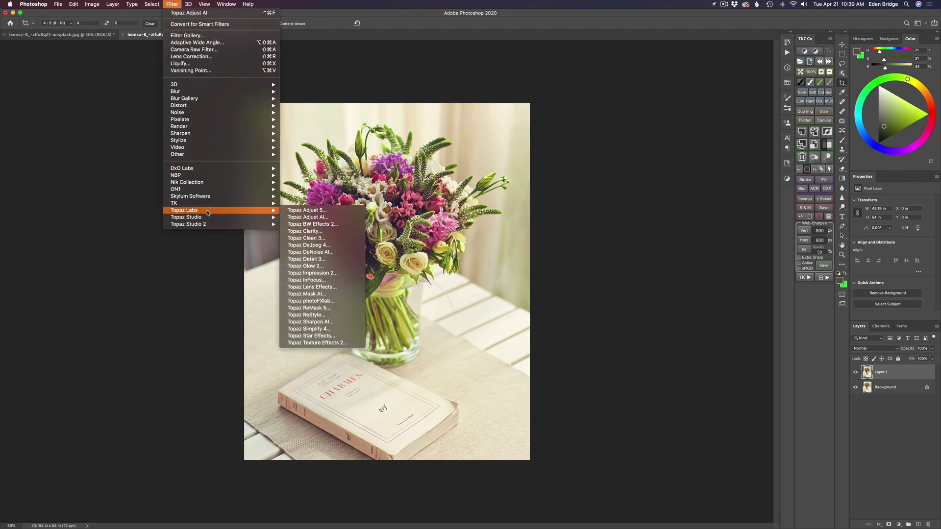
pyautogui.click(319, 217)
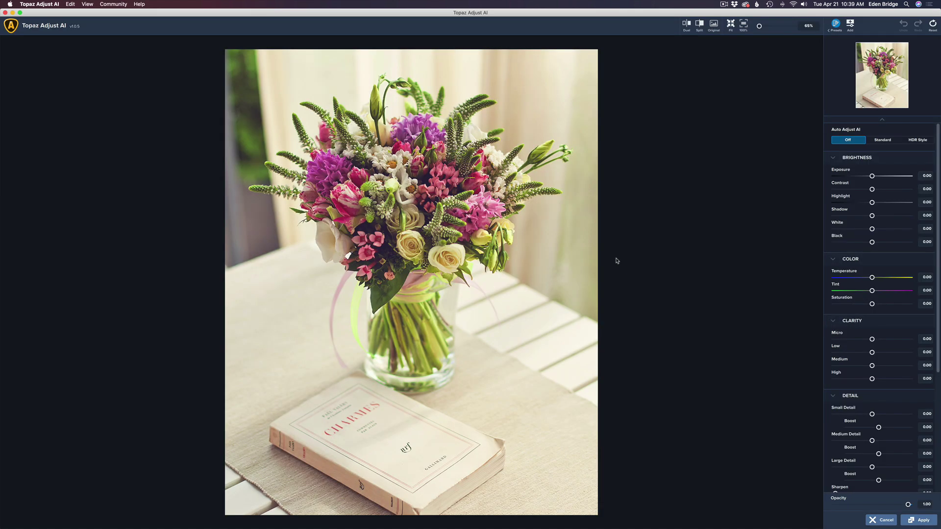
# Apply the Standard auto adjustment with saturation at -0.23, after comparing the photo with the original in split view.
pyautogui.click(890, 141)
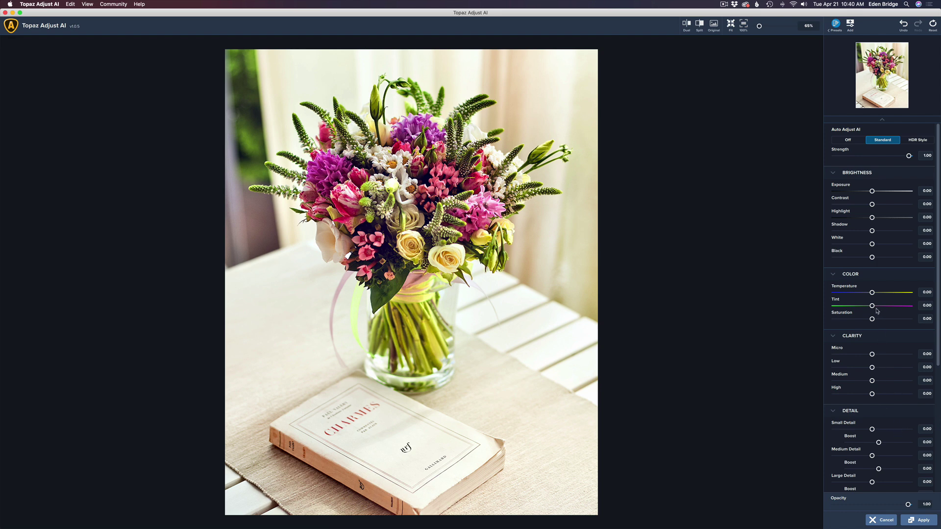
pyautogui.moveTo(872, 319); pyautogui.dragTo(863, 320)
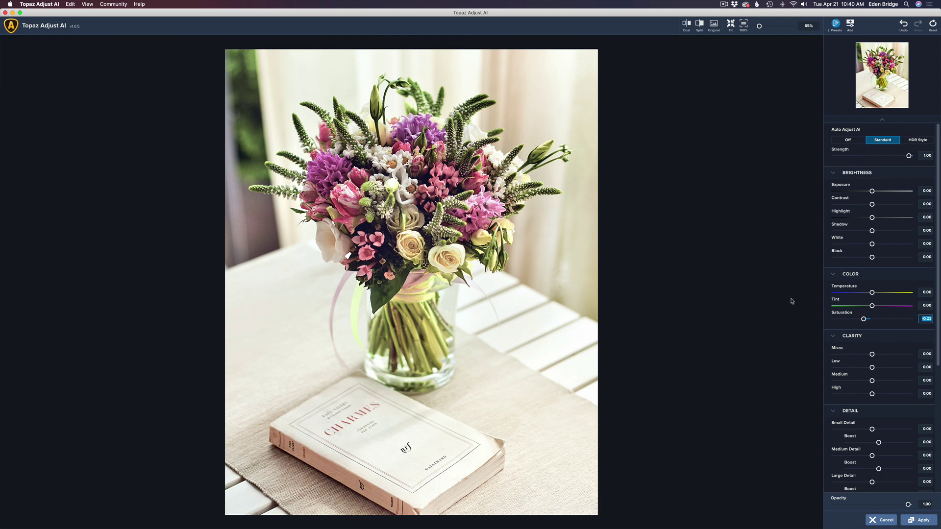
pyautogui.click(699, 25)
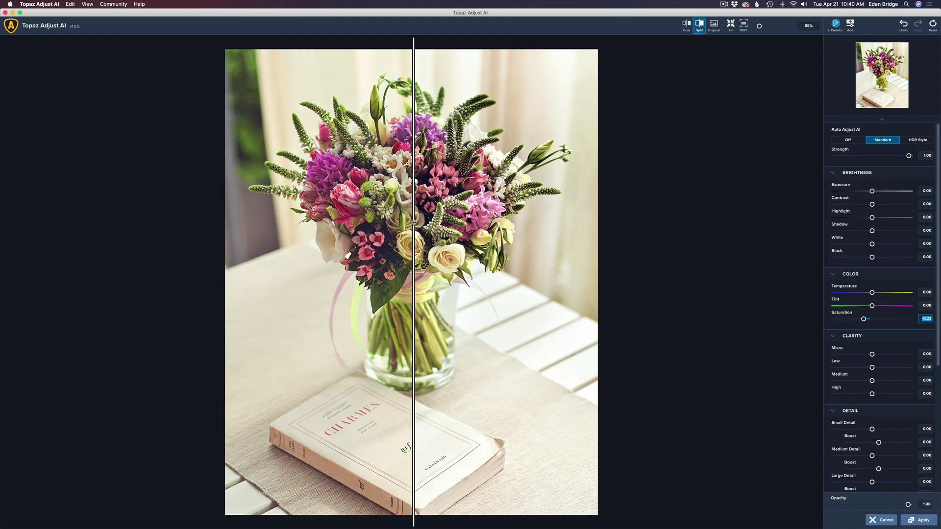
pyautogui.moveTo(415, 223); pyautogui.dragTo(271, 199)
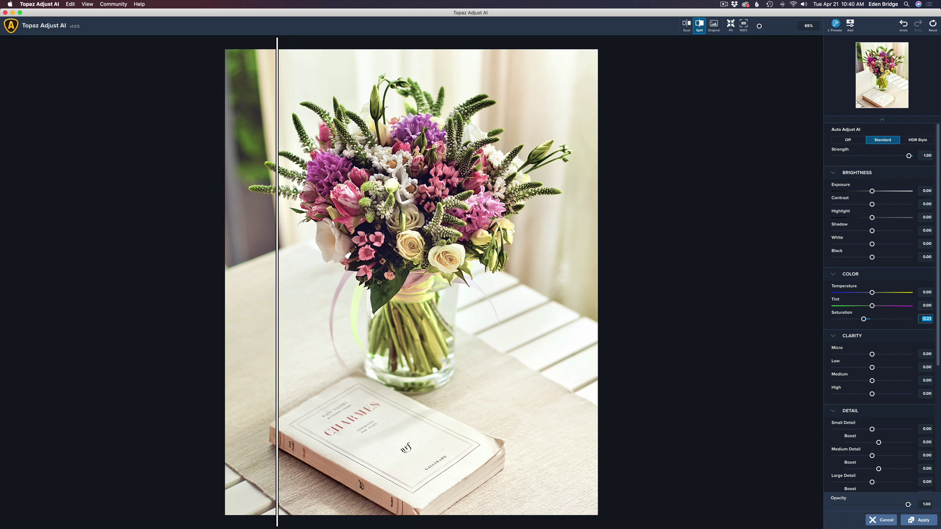
pyautogui.click(924, 521)
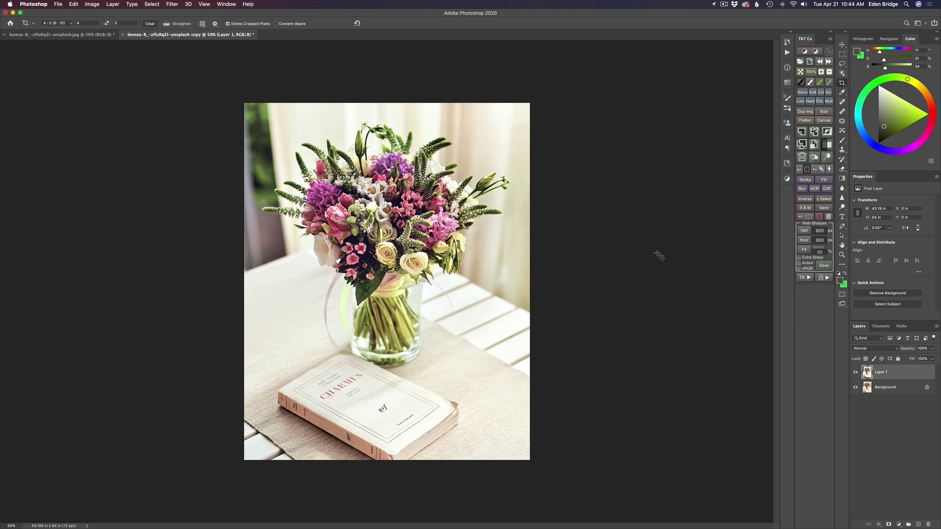
# Duplicate Layer 1 and open the copy in Topaz Studio 2.
pyautogui.press('super+j')
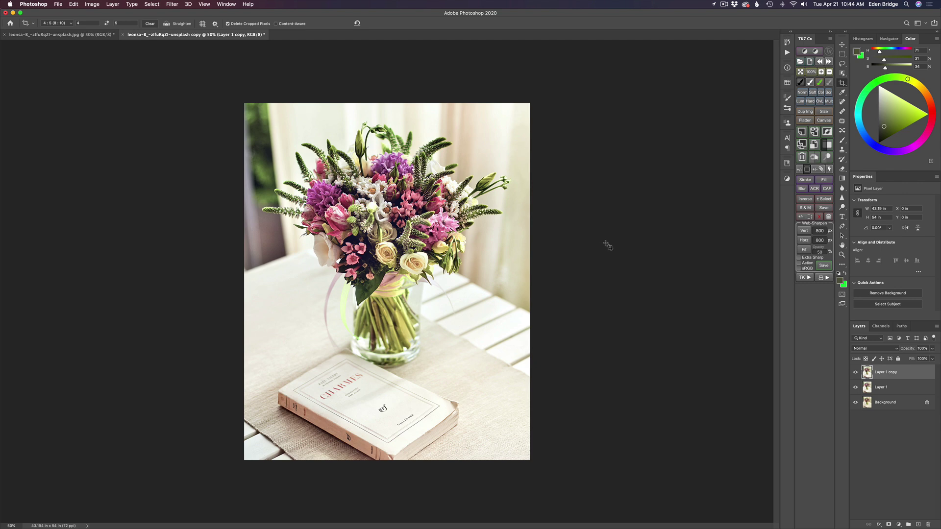
pyautogui.click(172, 4)
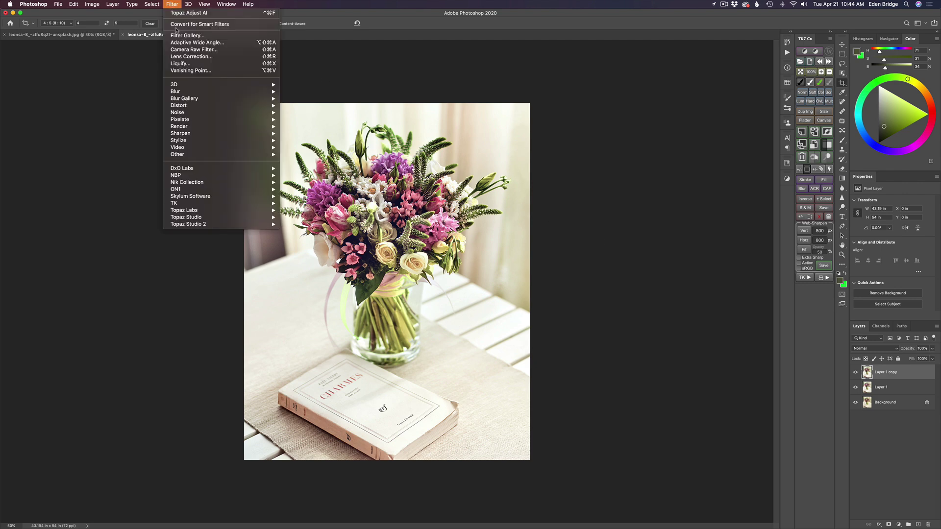
pyautogui.moveTo(229, 225)
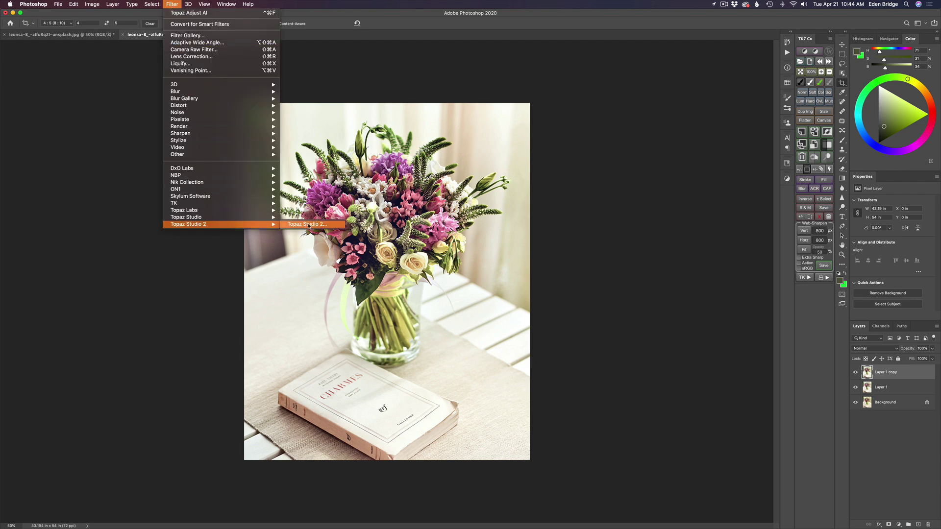
pyautogui.click(310, 224)
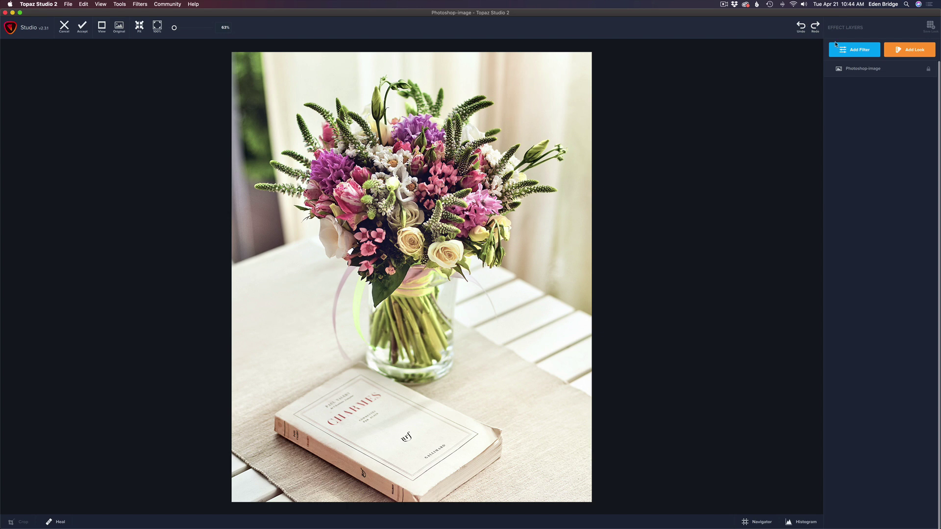
# Add an AI ReMix filter, search its styles for "urban" and apply the Urban Art style.
pyautogui.click(864, 52)
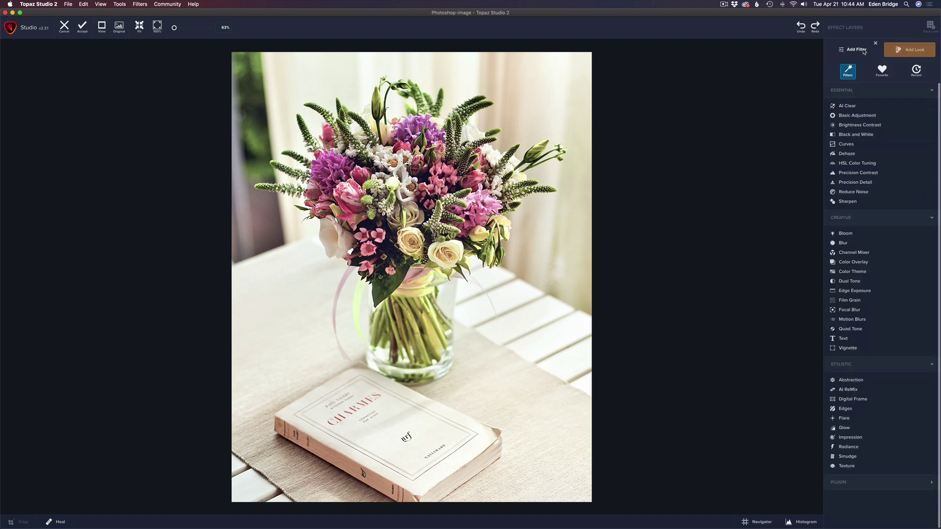
pyautogui.click(853, 392)
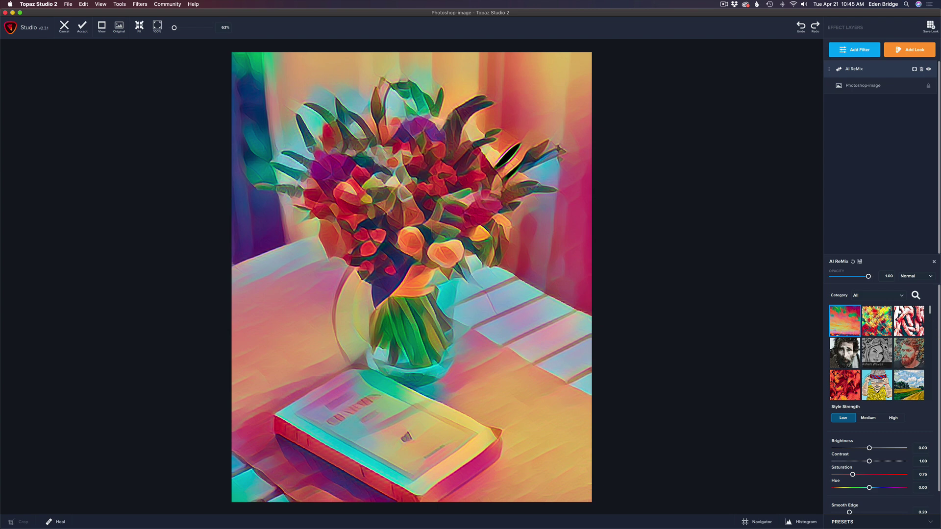
pyautogui.click(915, 296)
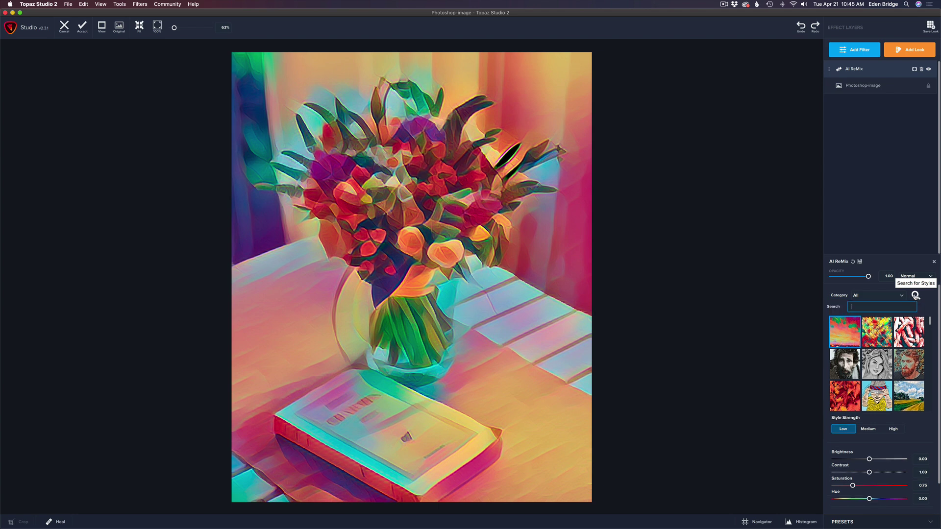
pyautogui.write('urban')
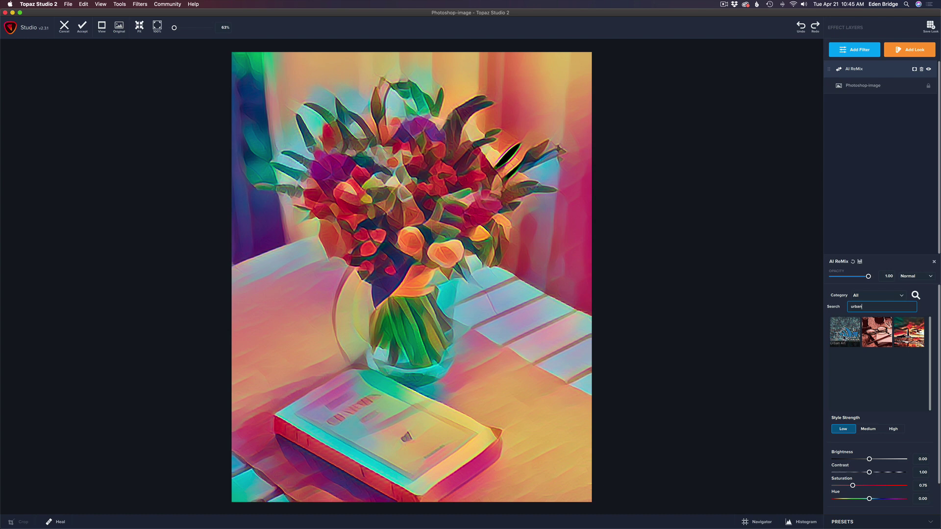
pyautogui.click(844, 334)
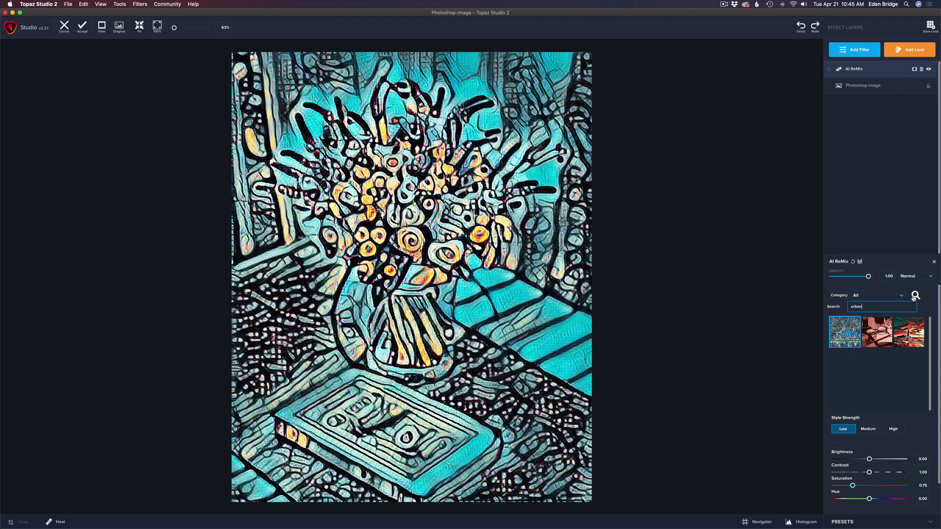
# Set the AI ReMix blend mode to Luminosity and its opacity to 0.40.
pyautogui.click(931, 277)
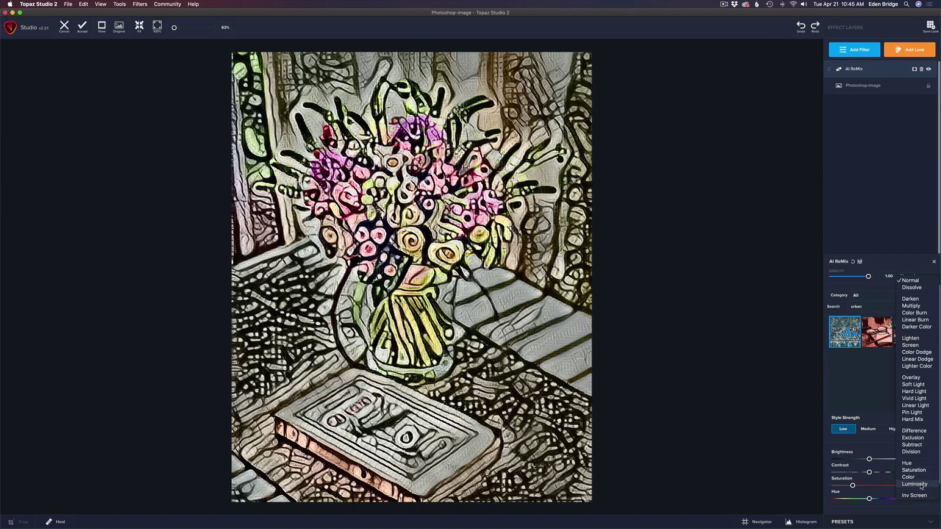
pyautogui.click(914, 485)
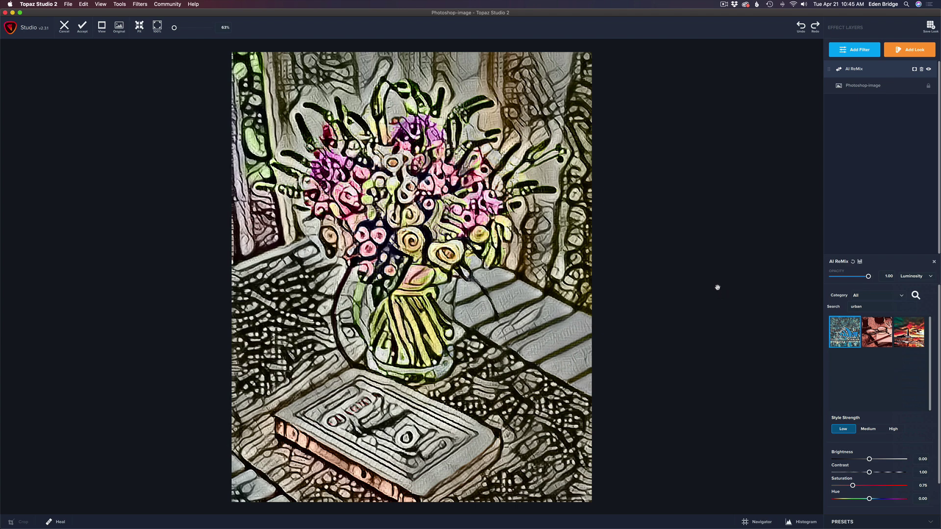
pyautogui.moveTo(868, 277); pyautogui.dragTo(848, 278)
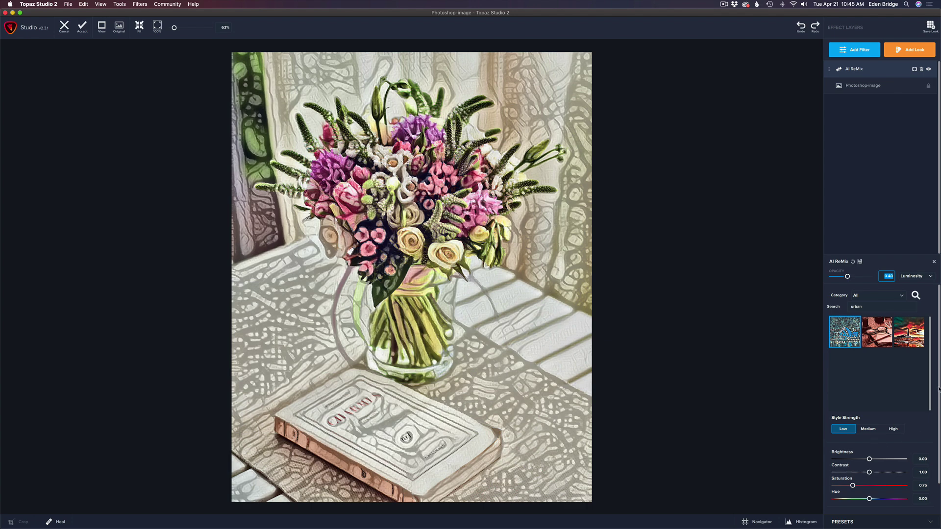
# Set the AI ReMix contrast to 0.84 and both Smooth Edge and Suppress Artifacts to 1.00.
pyautogui.scroll(-3, 936, 402)
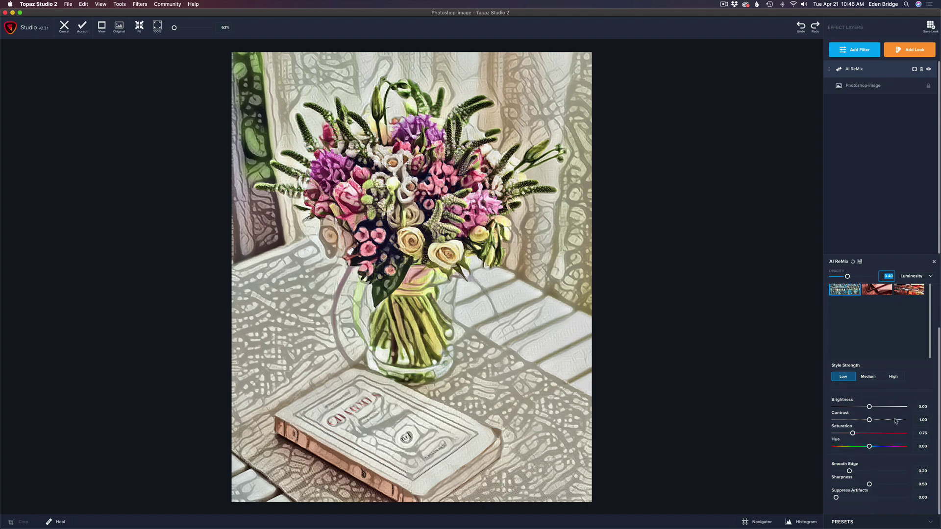
pyautogui.moveTo(869, 420); pyautogui.dragTo(867, 421)
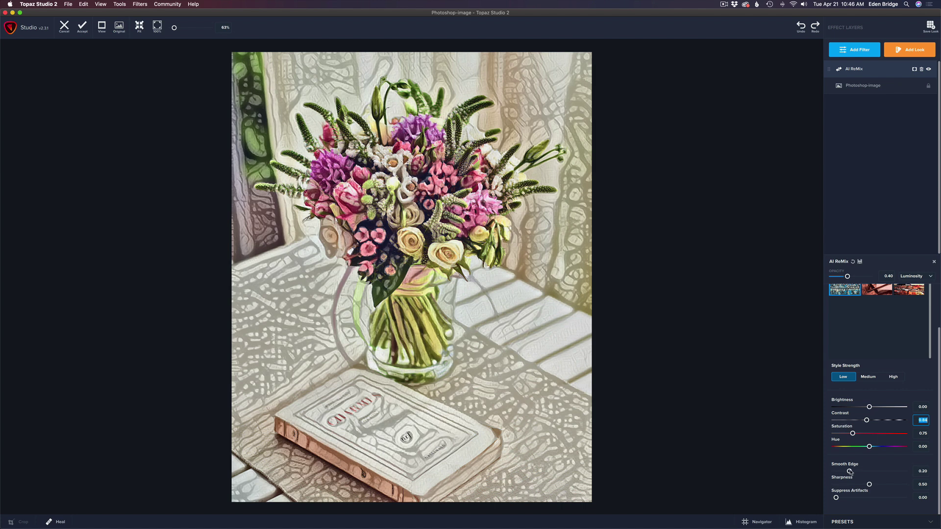
pyautogui.moveTo(850, 472); pyautogui.dragTo(811, 460)
pyautogui.press('super+z')
pyautogui.moveTo(837, 498); pyautogui.dragTo(902, 498)
# Compare the AI ReMix effect with the original image.
pyautogui.click(711, 180)
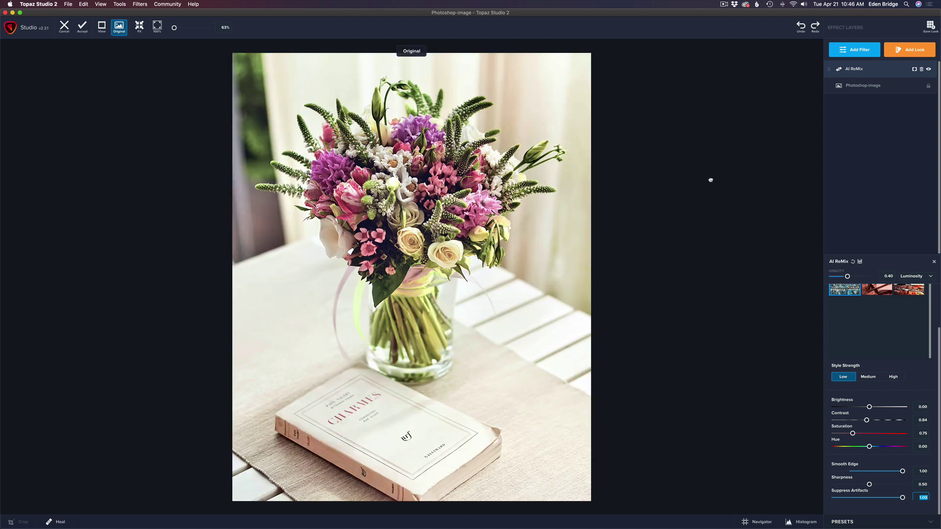
pyautogui.click(710, 179)
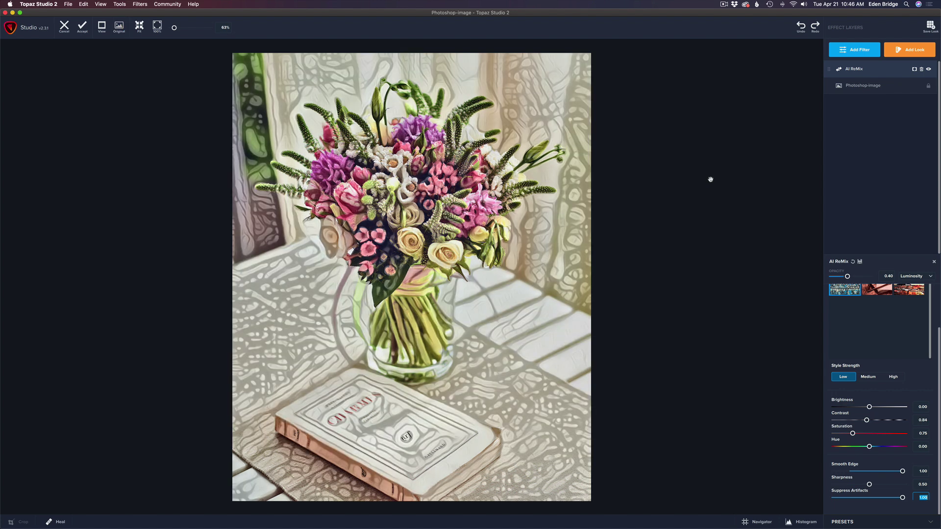
pyautogui.click(711, 179)
pyautogui.click(703, 273)
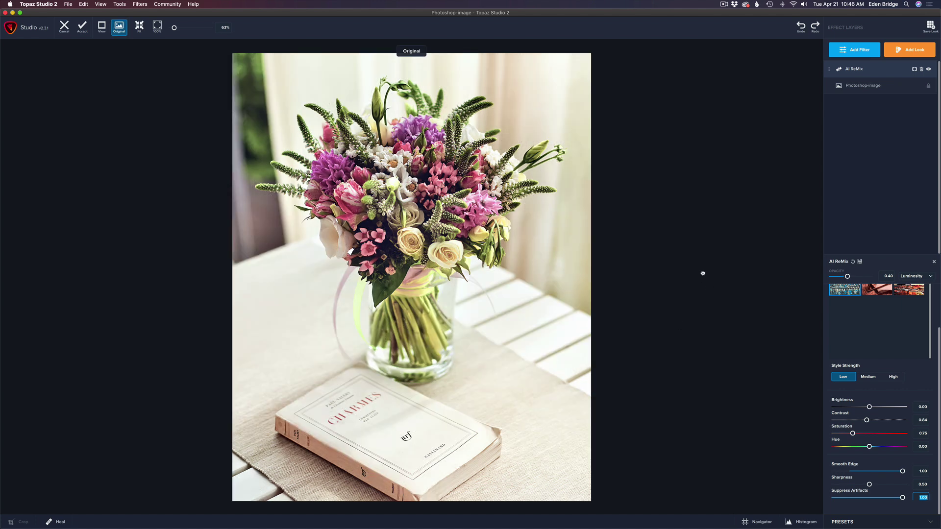
pyautogui.click(702, 273)
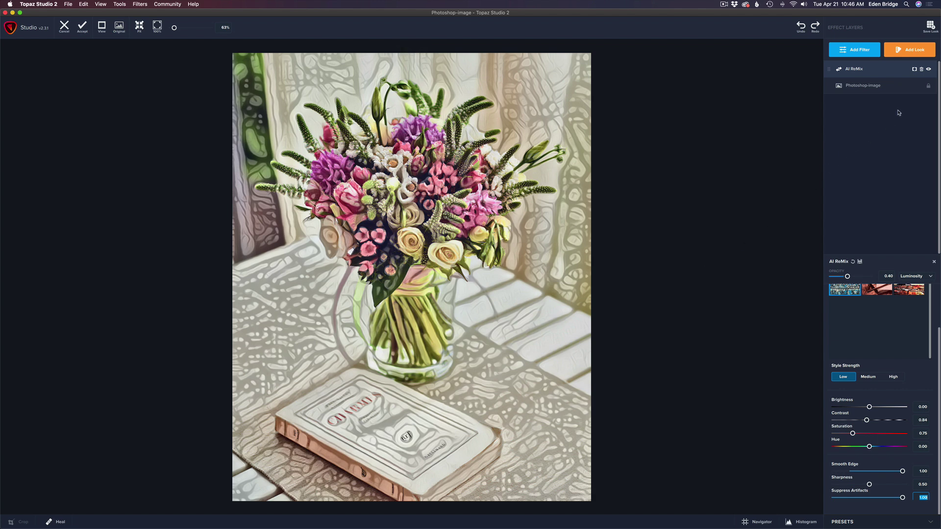
# Add a mask to the AI ReMix layer and brush over the book's title with transparency about 0.28 and radius 0.14.
pyautogui.click(914, 69)
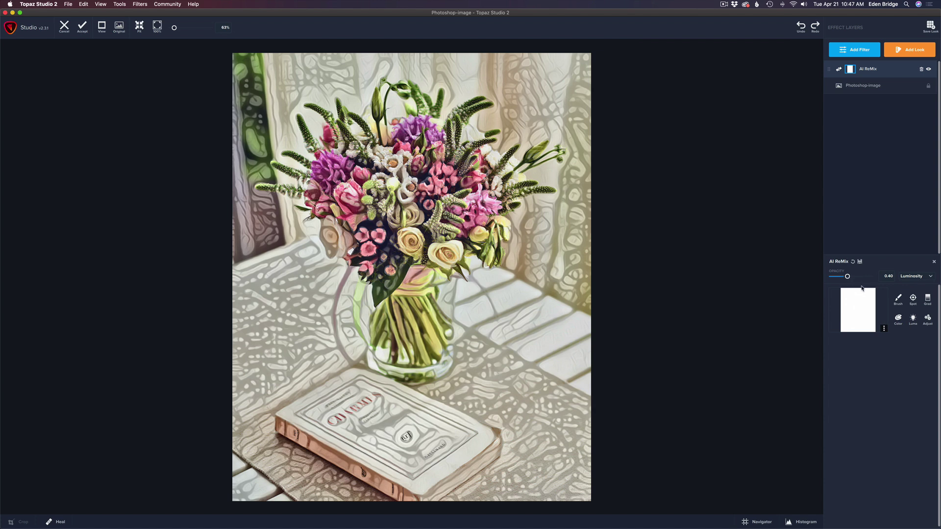
pyautogui.click(898, 299)
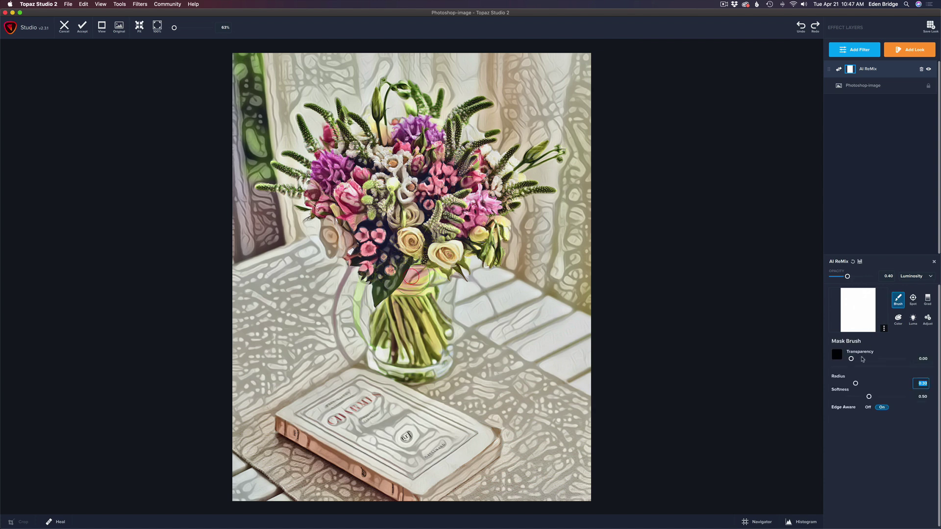
pyautogui.moveTo(852, 359); pyautogui.dragTo(866, 361)
pyautogui.moveTo(856, 383); pyautogui.dragTo(844, 384)
pyautogui.moveTo(333, 420); pyautogui.dragTo(378, 394)
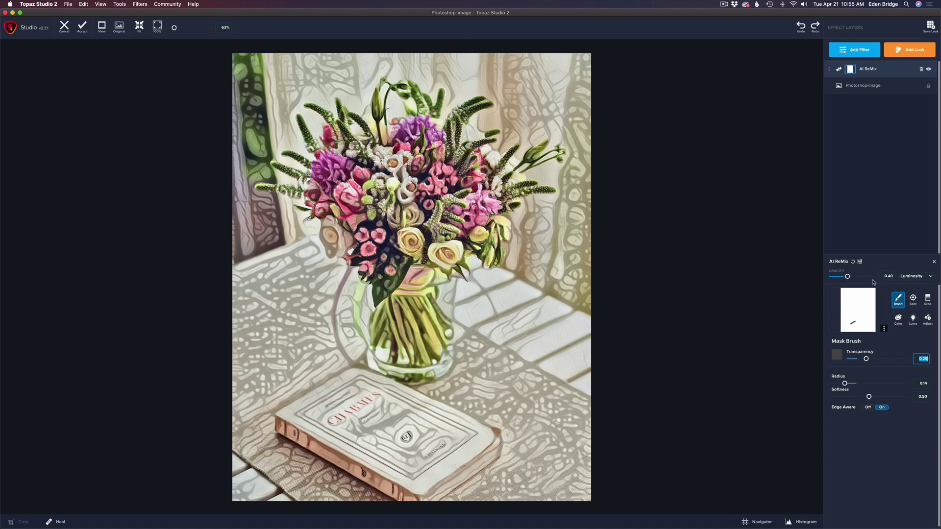
# Preview the AI ReMix effect at opacity 1.00 and return the opacity to 0.40.
pyautogui.click(847, 277)
pyautogui.moveTo(847, 277); pyautogui.dragTo(905, 283)
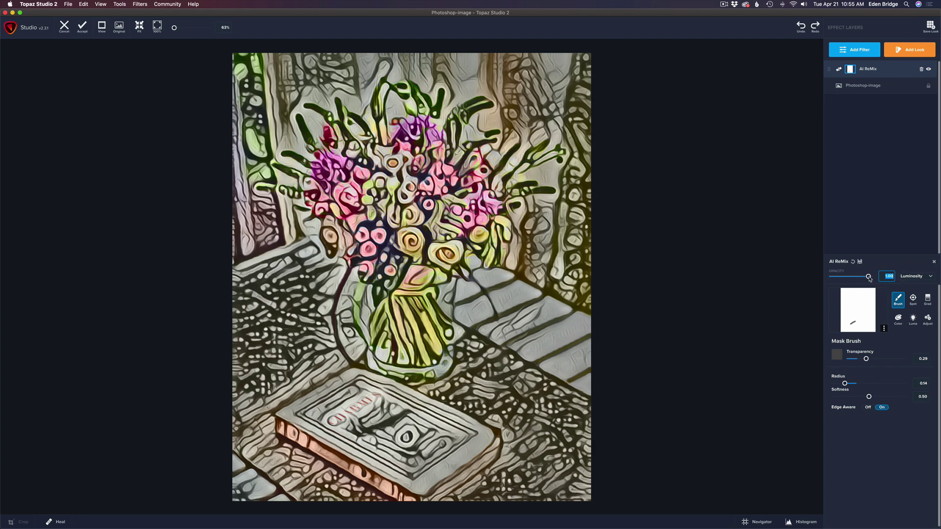
pyautogui.moveTo(869, 278); pyautogui.dragTo(848, 277)
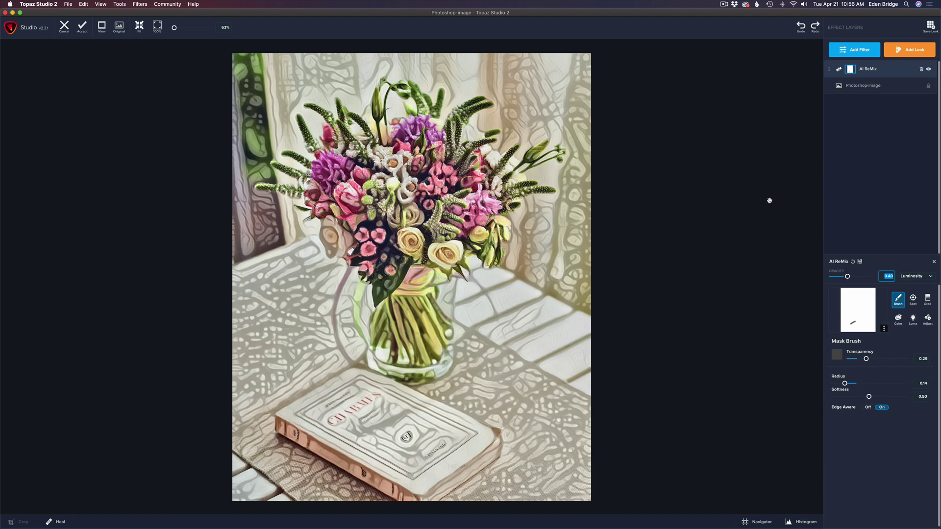
# Add an Impression filter, try several stroke types and choose the solid rectangular brush stroke.
pyautogui.click(861, 52)
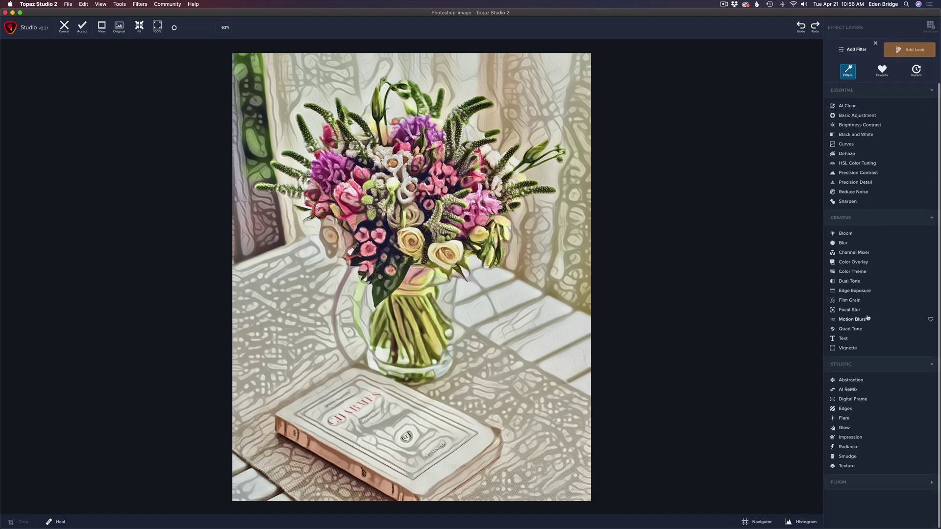
pyautogui.click(849, 437)
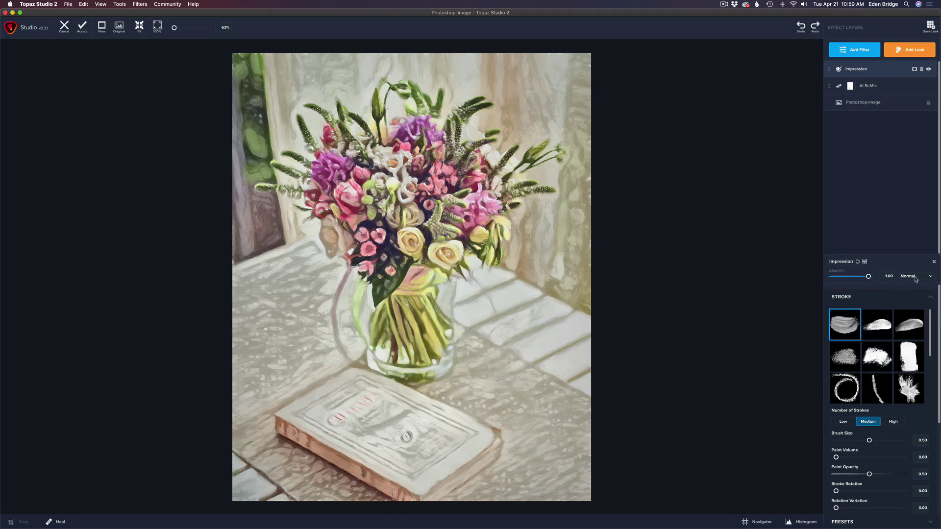
pyautogui.click(878, 324)
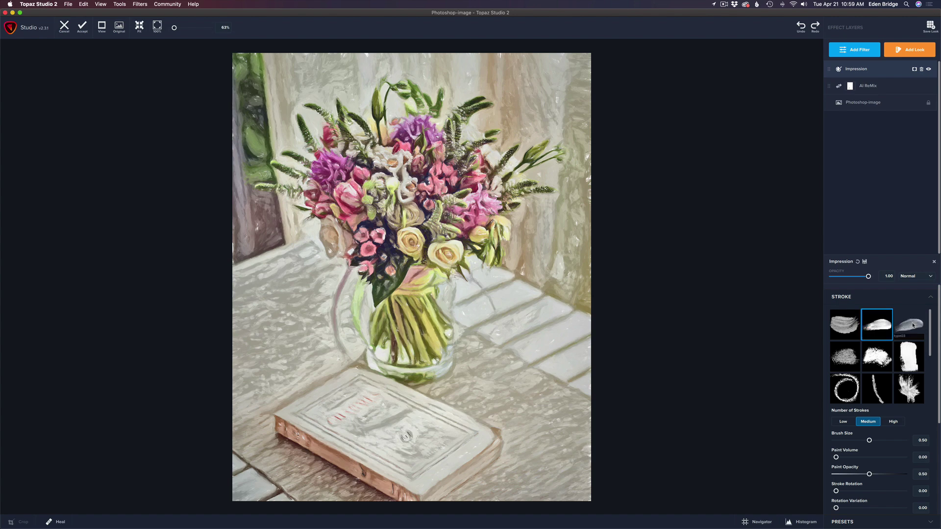
pyautogui.click(845, 356)
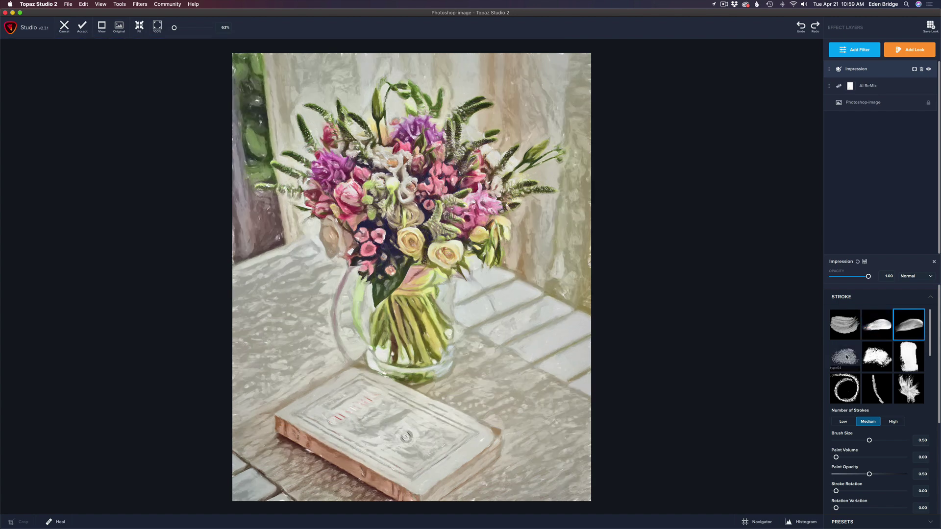
pyautogui.click(875, 357)
pyautogui.click(907, 354)
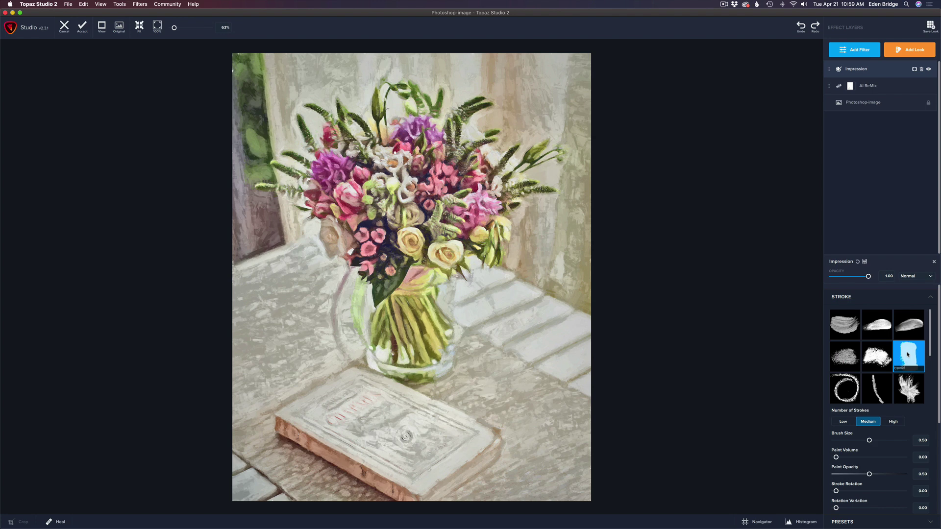
# Set Impression to a High number of strokes, Brush Size 0.67, Paint Volume 0.55, Paint Opacity 0.72 and overall opacity 0.68.
pyautogui.click(894, 422)
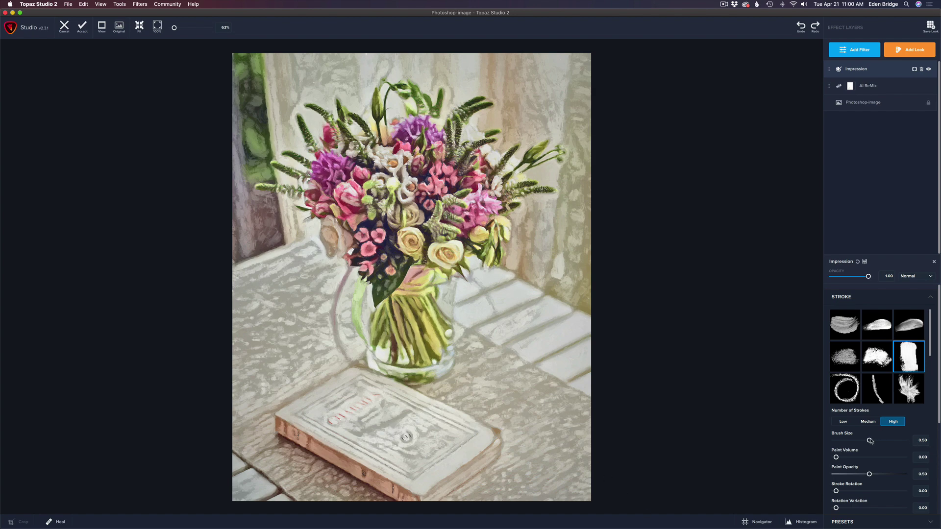
pyautogui.moveTo(870, 441); pyautogui.dragTo(881, 441)
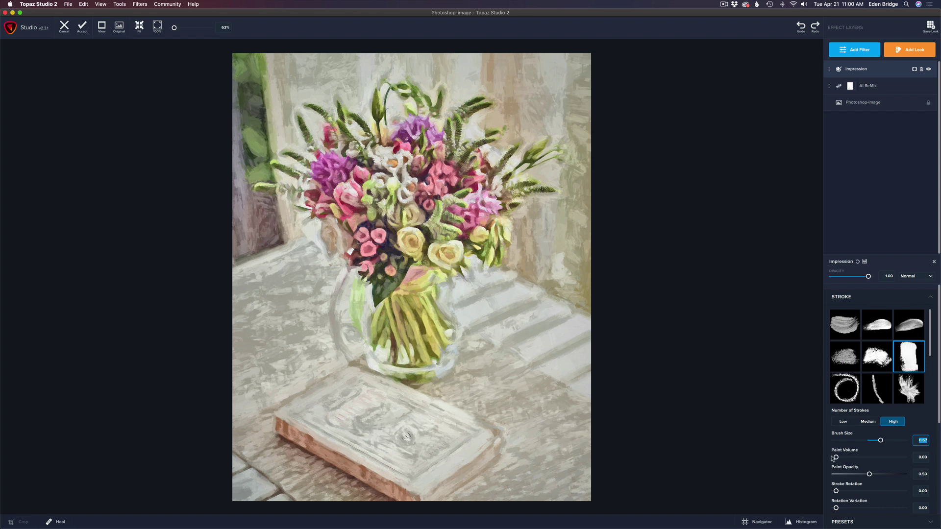
pyautogui.moveTo(826, 457)
pyautogui.mouseDown()
pyautogui.moveTo(896, 460)
pyautogui.moveTo(872, 458)
pyautogui.mouseUp()
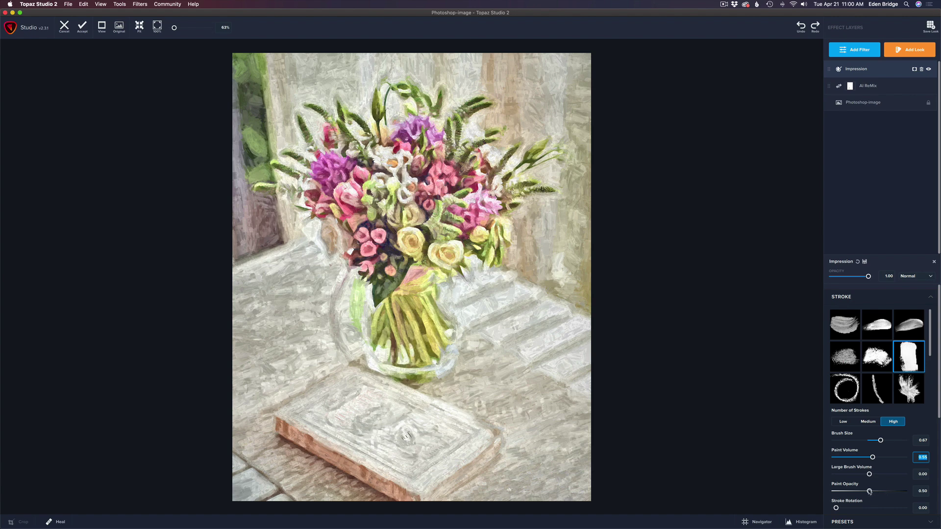
pyautogui.moveTo(869, 492); pyautogui.dragTo(875, 492)
pyautogui.moveTo(875, 492)
pyautogui.mouseDown()
pyautogui.moveTo(908, 494)
pyautogui.moveTo(883, 494)
pyautogui.mouseUp()
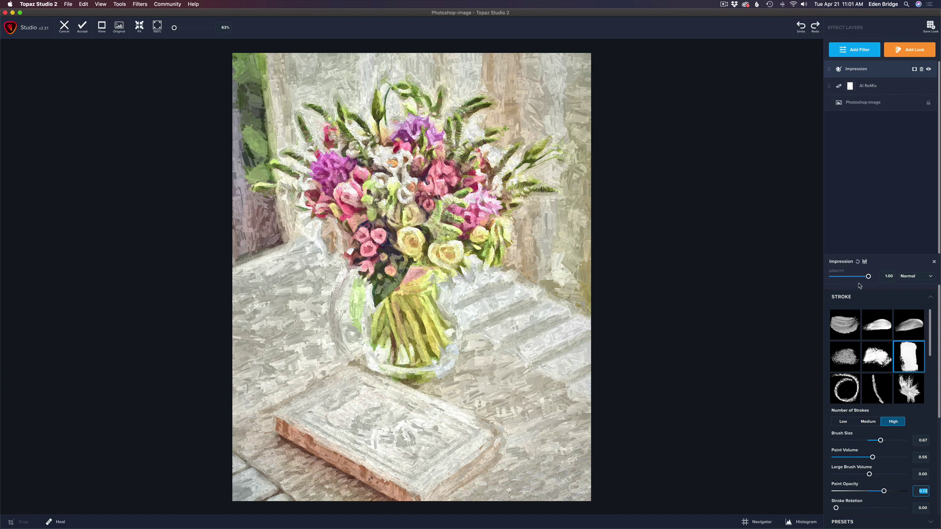
pyautogui.moveTo(869, 277); pyautogui.dragTo(858, 277)
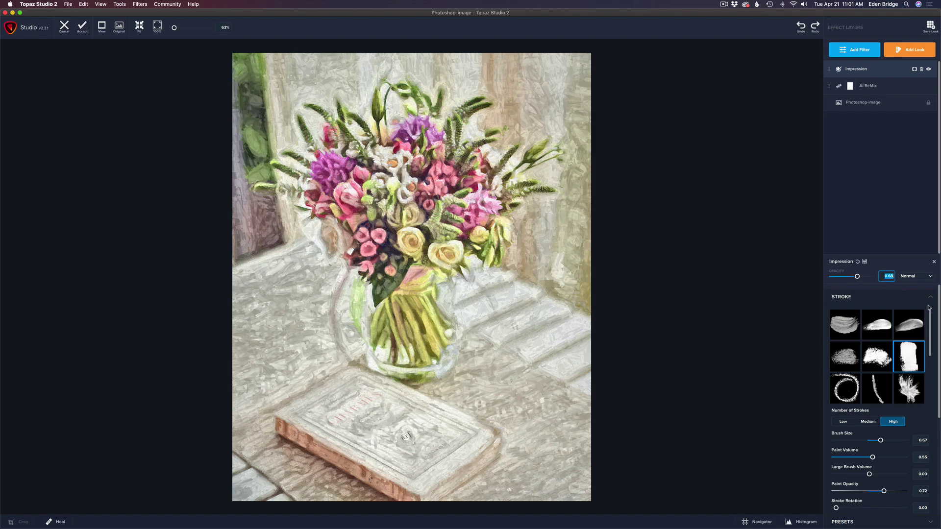
# Try the Impression filter's Painting Progress from 0.00 upward and settle on 0.11.
pyautogui.moveTo(939, 295); pyautogui.dragTo(940, 419)
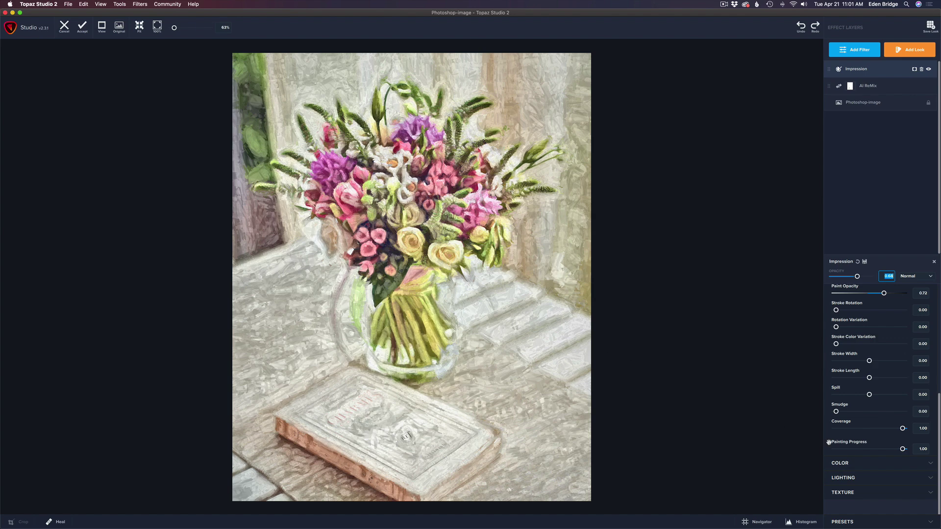
pyautogui.click(903, 450)
pyautogui.moveTo(904, 450); pyautogui.dragTo(811, 446)
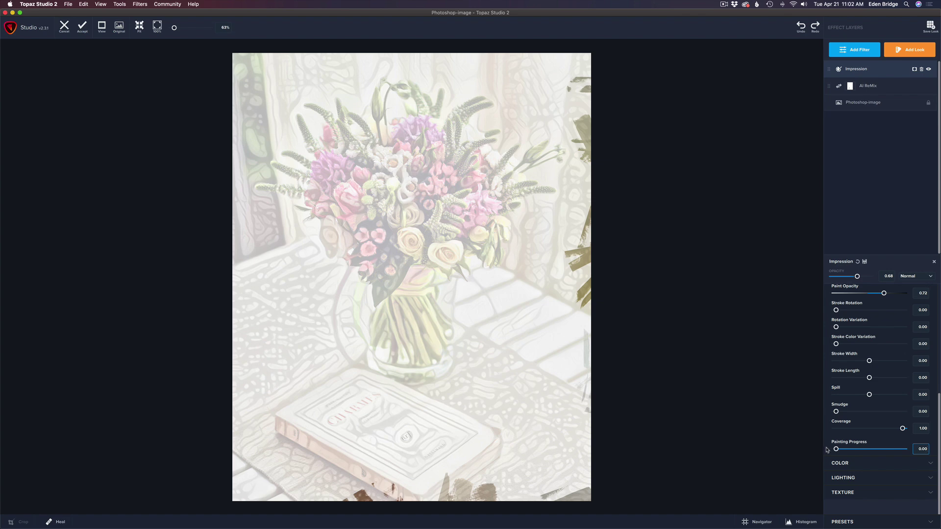
pyautogui.moveTo(835, 450); pyautogui.dragTo(842, 454)
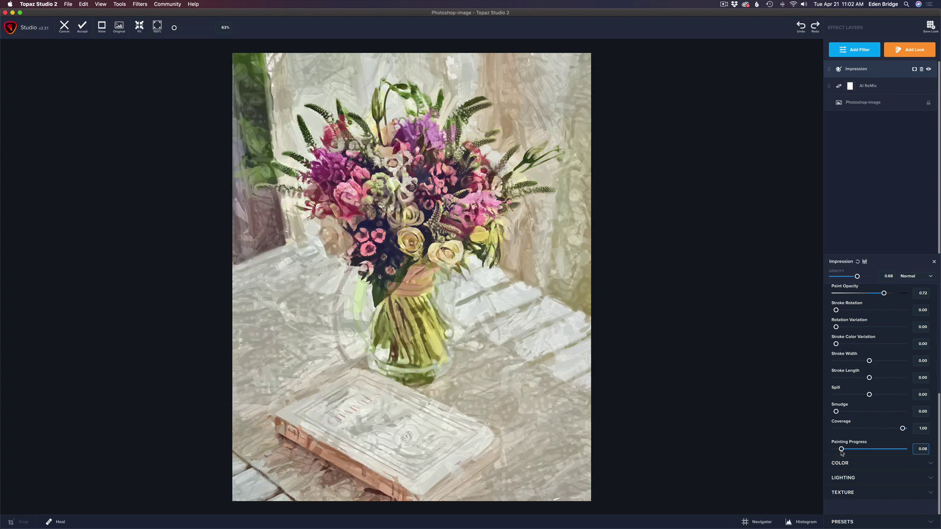
pyautogui.moveTo(842, 453); pyautogui.dragTo(845, 455)
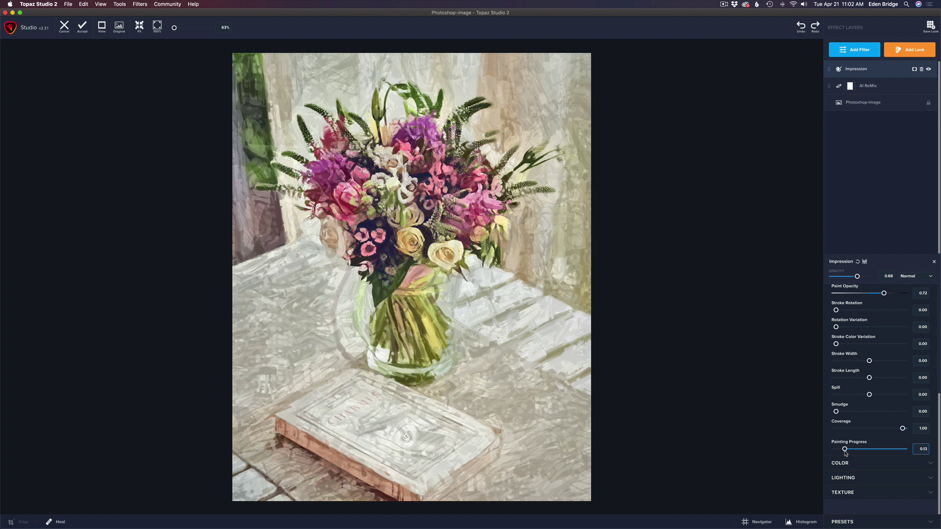
pyautogui.moveTo(846, 454); pyautogui.dragTo(844, 453)
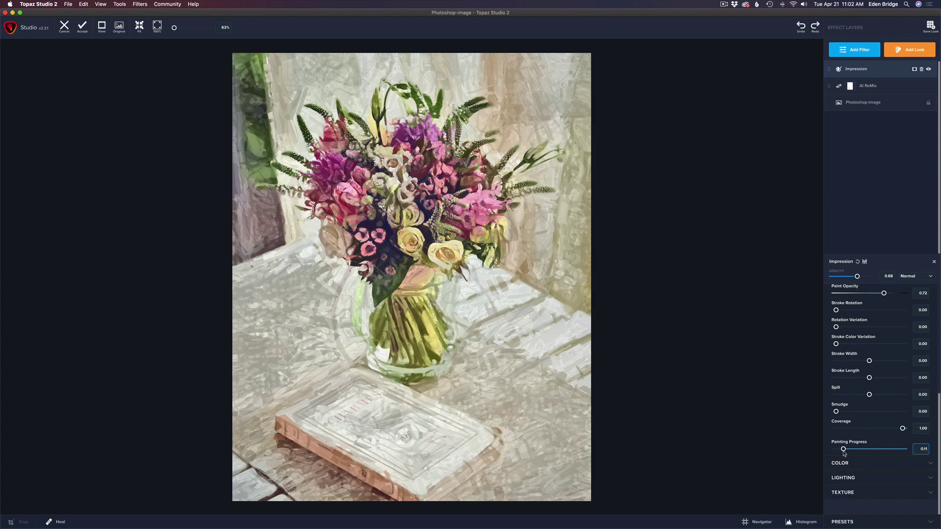
pyautogui.moveTo(844, 454); pyautogui.dragTo(843, 450)
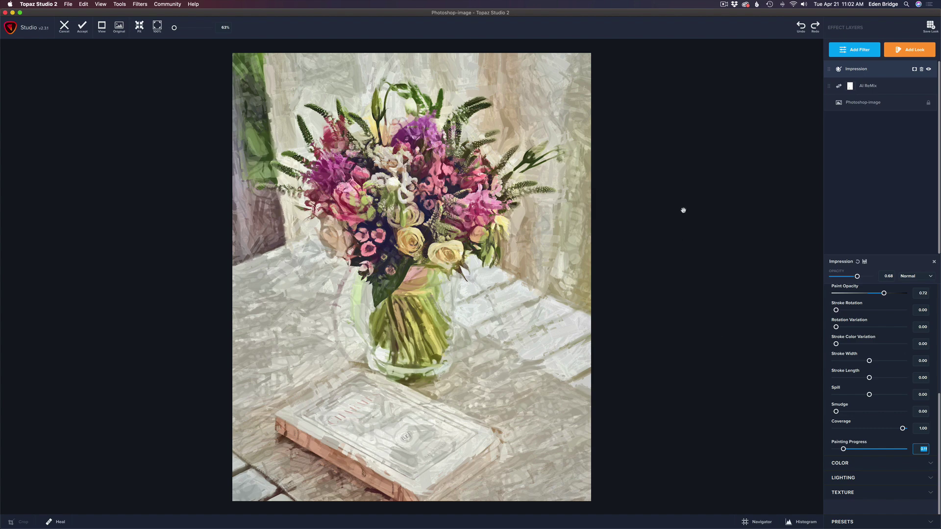
pyautogui.moveTo(683, 210); pyautogui.dragTo(684, 209)
# Add a mask to the Impression layer and brush over the book's title with radius 0.13 and transparency about 0.44.
pyautogui.click(915, 69)
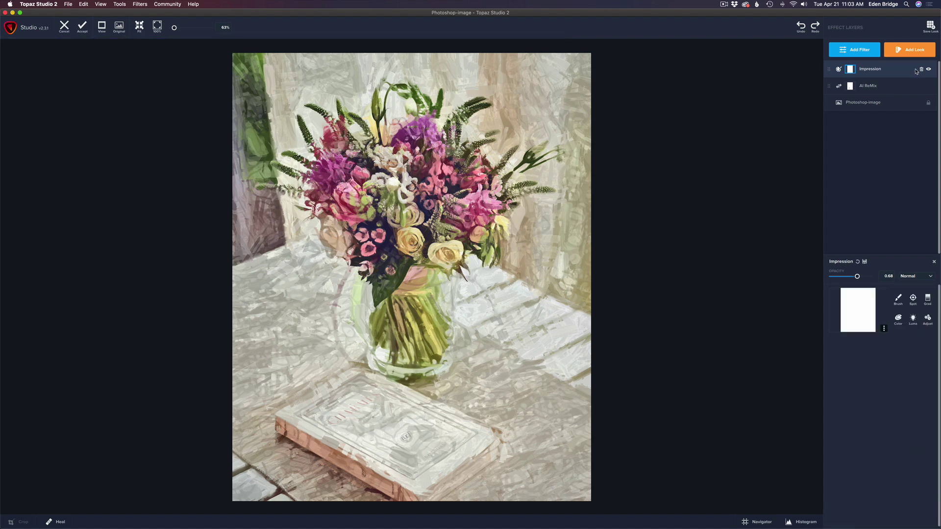
pyautogui.click(898, 299)
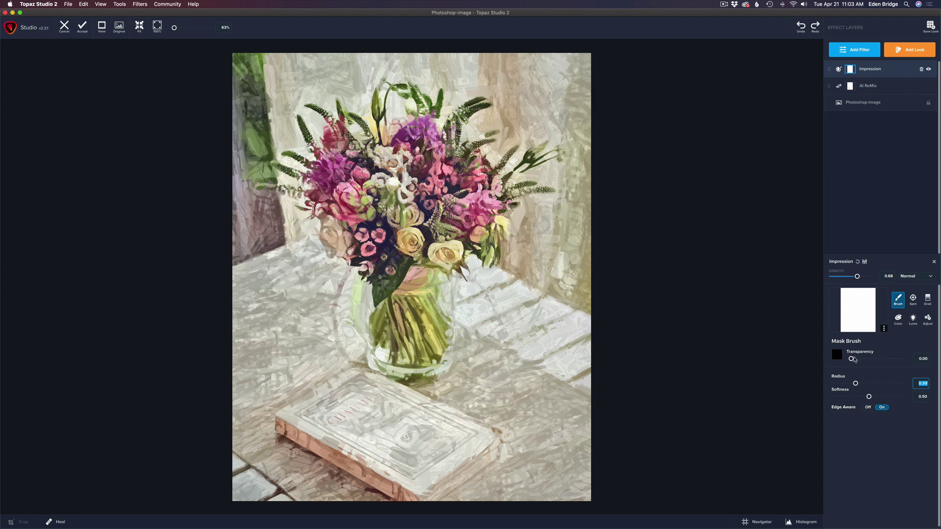
pyautogui.moveTo(851, 359)
pyautogui.mouseDown()
pyautogui.moveTo(861, 360)
pyautogui.moveTo(855, 385)
pyautogui.moveTo(844, 384)
pyautogui.mouseUp()
pyautogui.moveTo(336, 419); pyautogui.dragTo(379, 417)
pyautogui.moveTo(861, 360); pyautogui.dragTo(873, 359)
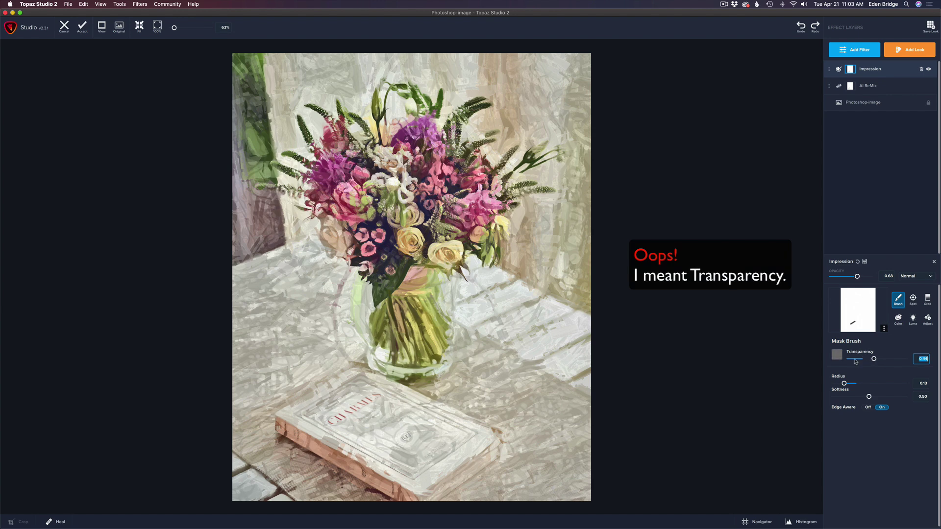
pyautogui.moveTo(332, 421); pyautogui.dragTo(379, 392)
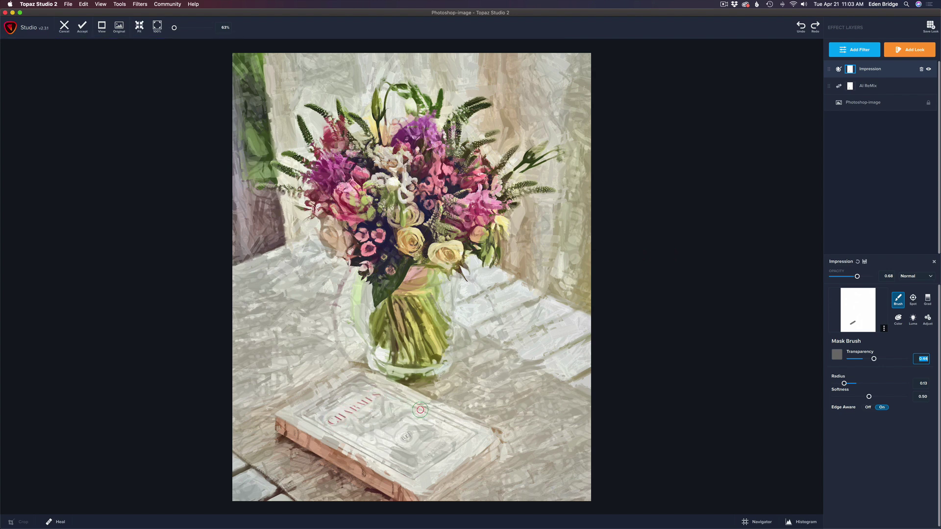
pyautogui.moveTo(874, 359); pyautogui.dragTo(887, 360)
pyautogui.moveTo(330, 420); pyautogui.dragTo(377, 394)
pyautogui.moveTo(889, 360); pyautogui.dragTo(873, 359)
pyautogui.moveTo(331, 419); pyautogui.dragTo(386, 388)
# Brush the Impression mask over the yellow roses, nearby greenery, pink blossoms and white flowers, adjusting the transparency to 0.52.
pyautogui.moveTo(412, 240); pyautogui.dragTo(412, 243)
pyautogui.moveTo(873, 359); pyautogui.dragTo(885, 361)
pyautogui.moveTo(410, 241); pyautogui.dragTo(408, 237)
pyautogui.moveTo(444, 265); pyautogui.dragTo(455, 252)
pyautogui.moveTo(887, 359); pyautogui.dragTo(878, 359)
pyautogui.moveTo(438, 205)
pyautogui.mouseDown()
pyautogui.moveTo(436, 222)
pyautogui.moveTo(454, 234)
pyautogui.mouseUp()
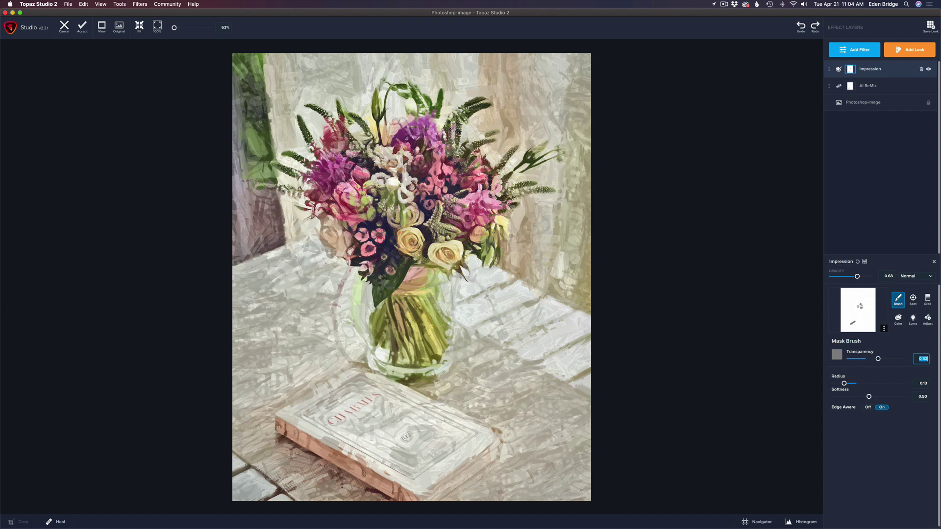
pyautogui.click(378, 236)
pyautogui.click(369, 247)
pyautogui.click(392, 162)
# Compare the masked Impression result with the original image.
pyautogui.press('\\')
pyautogui.press('\\')
pyautogui.press('\\')
pyautogui.press('\\')
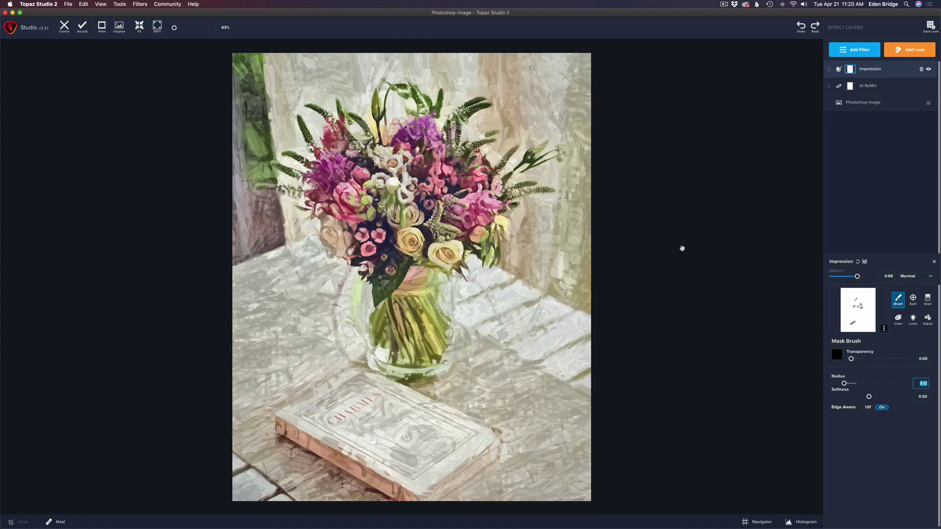
# Hide the Impression layer, compare the AI ReMix effect alone with the original, and show Impression again.
pyautogui.click(929, 70)
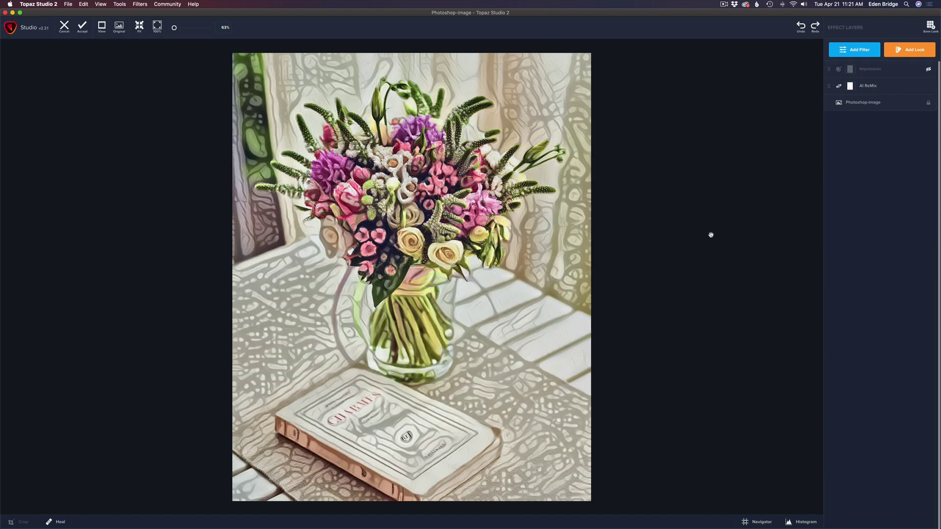
pyautogui.click(883, 89)
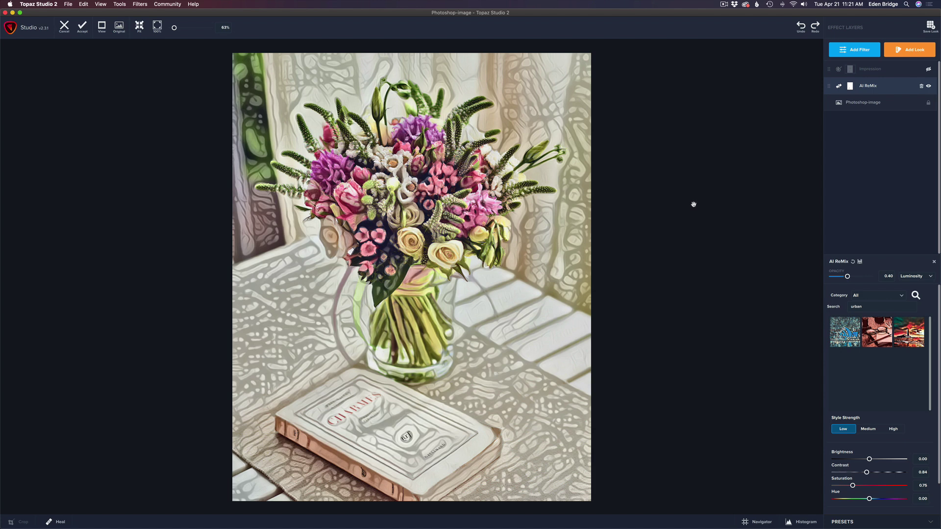
pyautogui.press('\\')
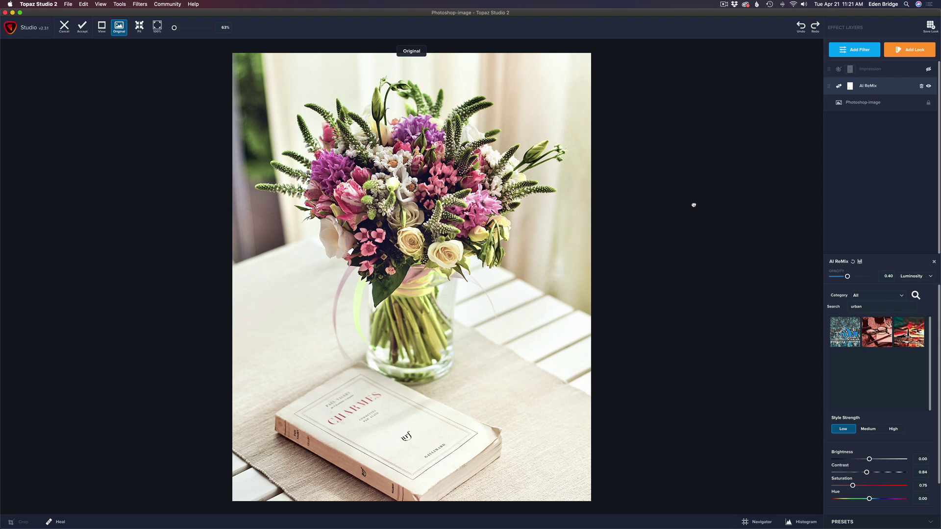
pyautogui.press('o')
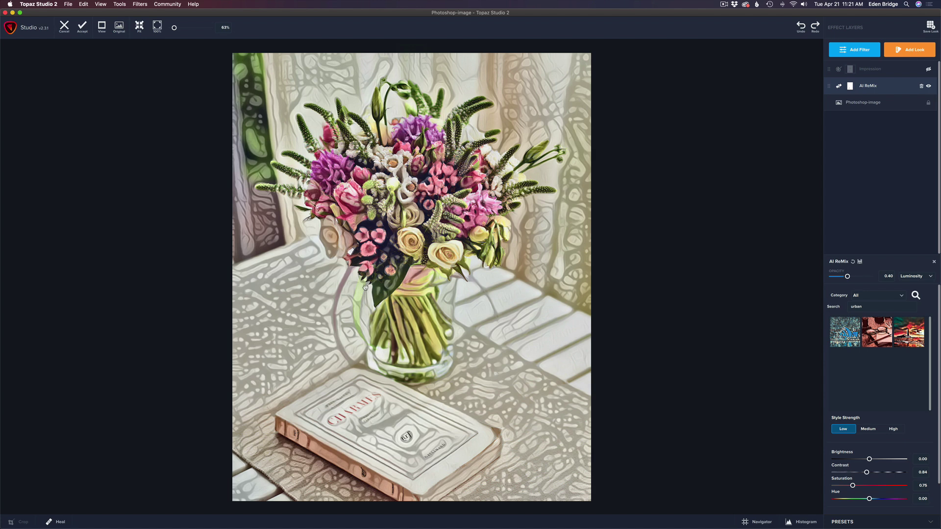
pyautogui.click(929, 70)
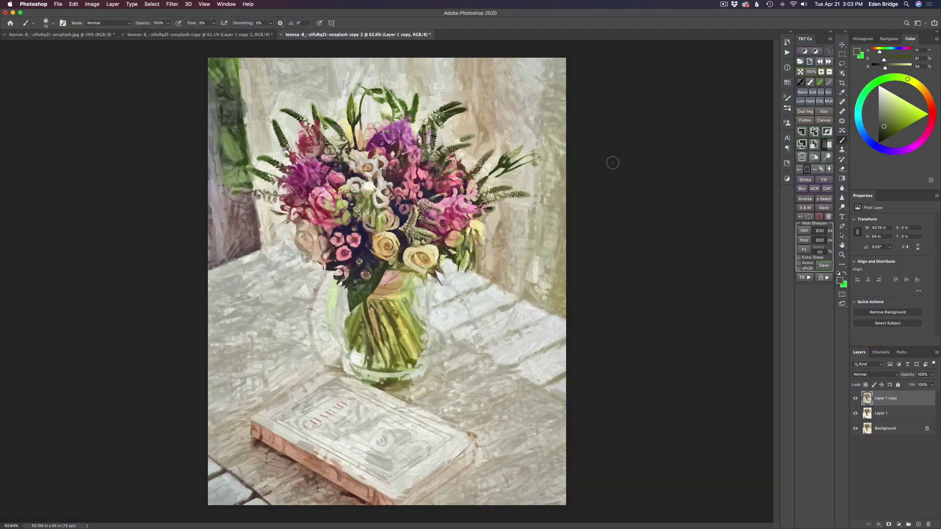
# In Photoshop, compare the Background layer alone with the finished stylized layers.
pyautogui.keyDown('alt'); pyautogui.click(856, 429); pyautogui.keyUp('alt')
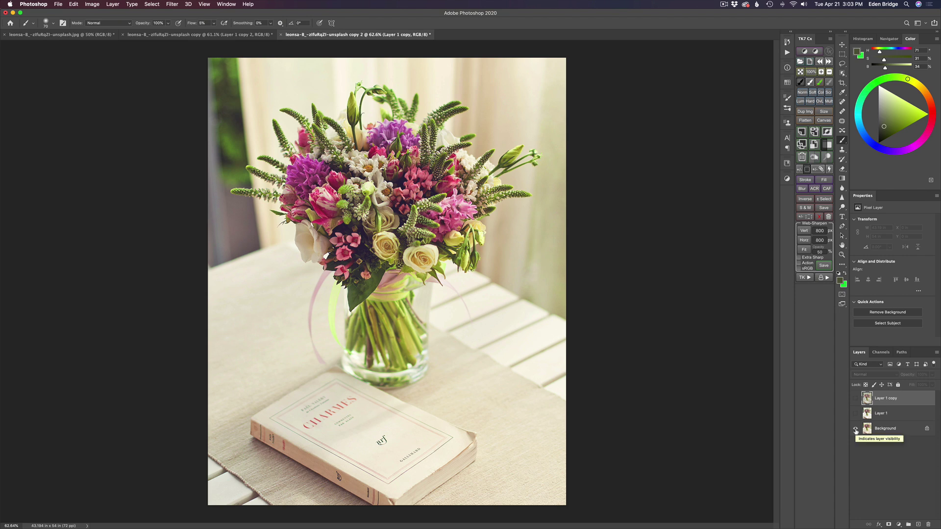
pyautogui.keyDown('alt'); pyautogui.click(856, 430); pyautogui.keyUp('alt')
pyautogui.keyDown('alt'); pyautogui.click(856, 430); pyautogui.keyUp('alt')
pyautogui.keyDown('alt'); pyautogui.click(856, 429); pyautogui.keyUp('alt')
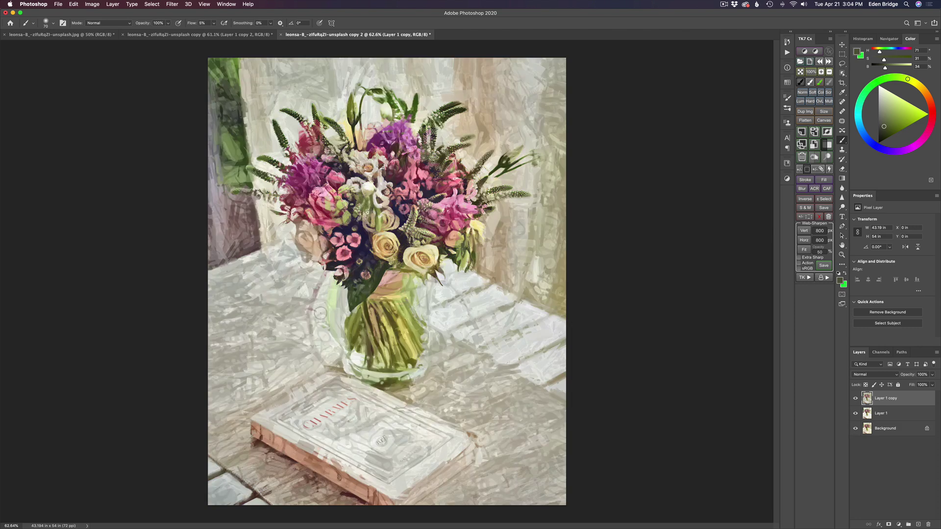
# Add a new layer and use the Spot Healing Brush to remove the ribbon remnants beside the vase's left edge.
pyautogui.click(919, 525)
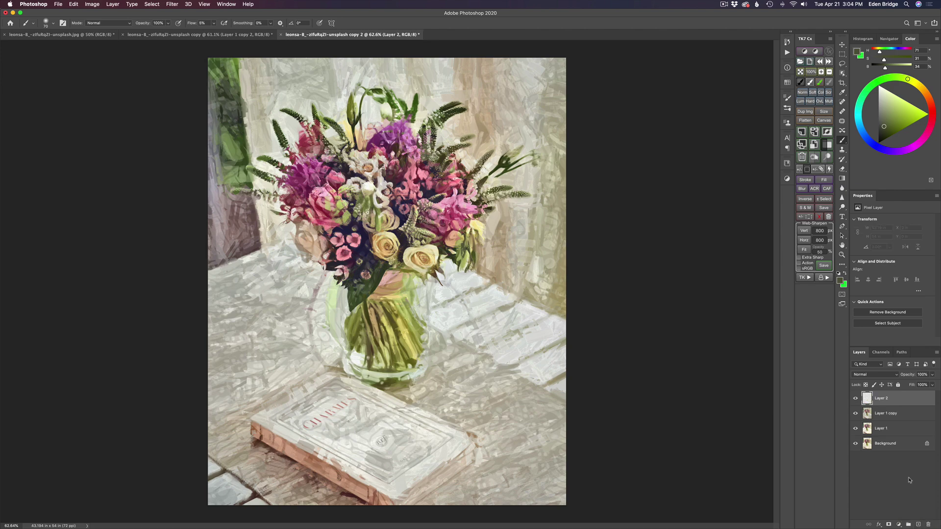
pyautogui.press('j')
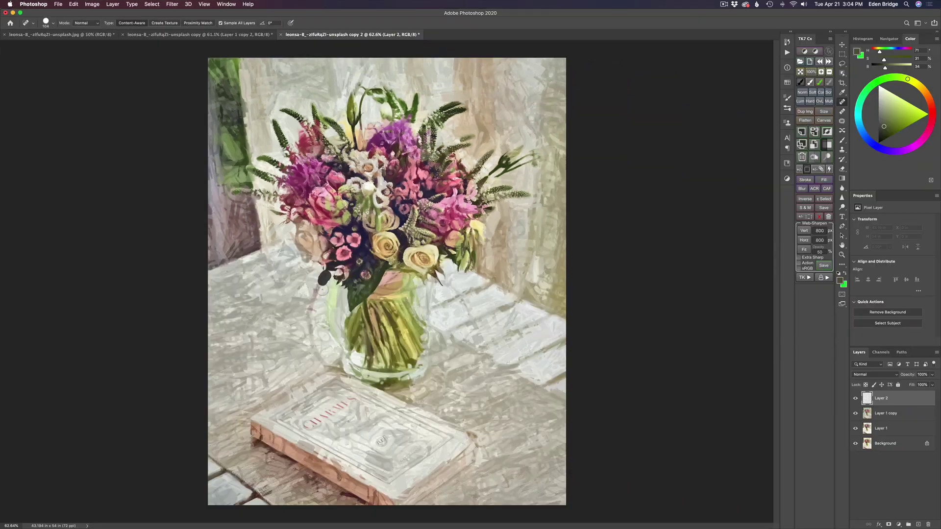
pyautogui.moveTo(321, 289); pyautogui.dragTo(325, 278)
pyautogui.click(310, 311)
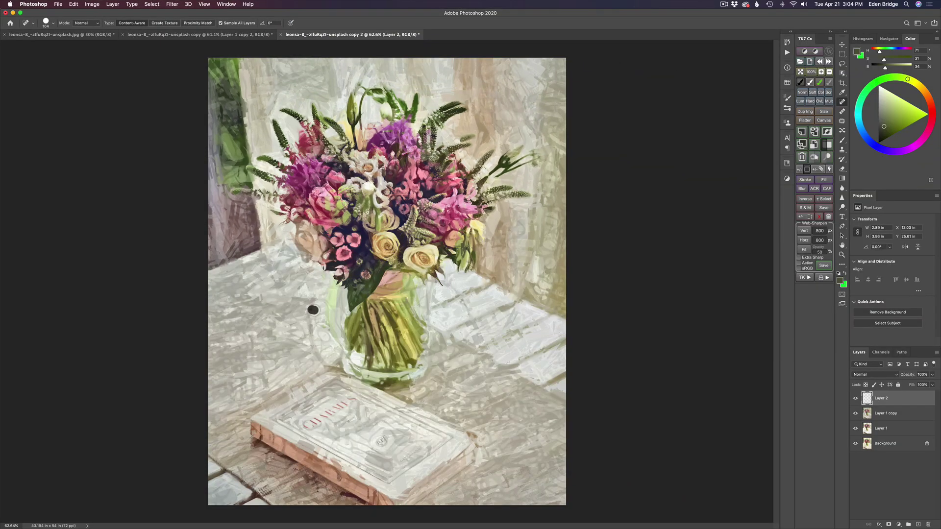
pyautogui.click(311, 330)
pyautogui.click(319, 357)
pyautogui.click(315, 349)
pyautogui.moveTo(336, 279)
pyautogui.mouseDown()
pyautogui.moveTo(335, 334)
pyautogui.moveTo(327, 297)
pyautogui.moveTo(324, 338)
pyautogui.mouseUp()
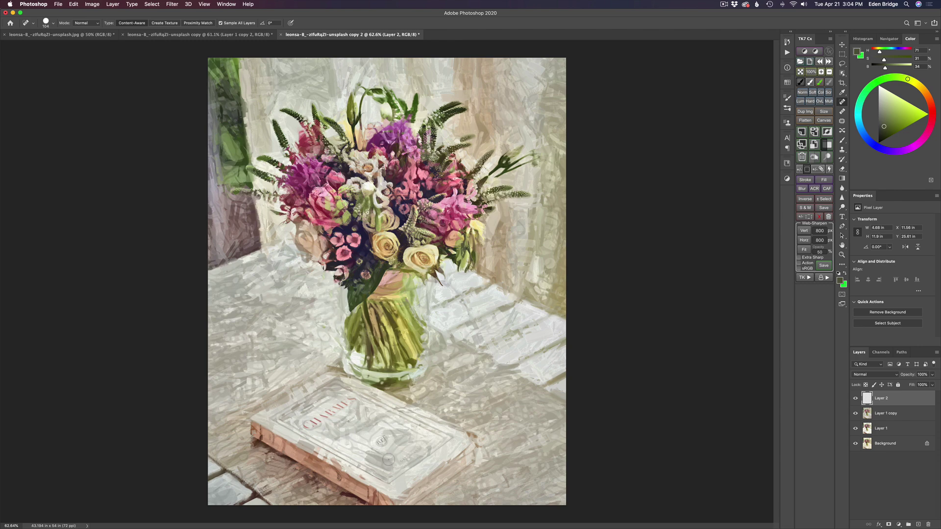
# Remove the faint ribbon remnant to the right of the vase on Layer 2 with the Spot Healing Brush.
pyautogui.moveTo(464, 308)
pyautogui.mouseDown()
pyautogui.moveTo(453, 285)
pyautogui.moveTo(458, 293)
pyautogui.mouseUp()
# Compare the artwork with and without the Layer 2 retouching, and compare the finished result with the Background layer alone.
pyautogui.click(856, 399)
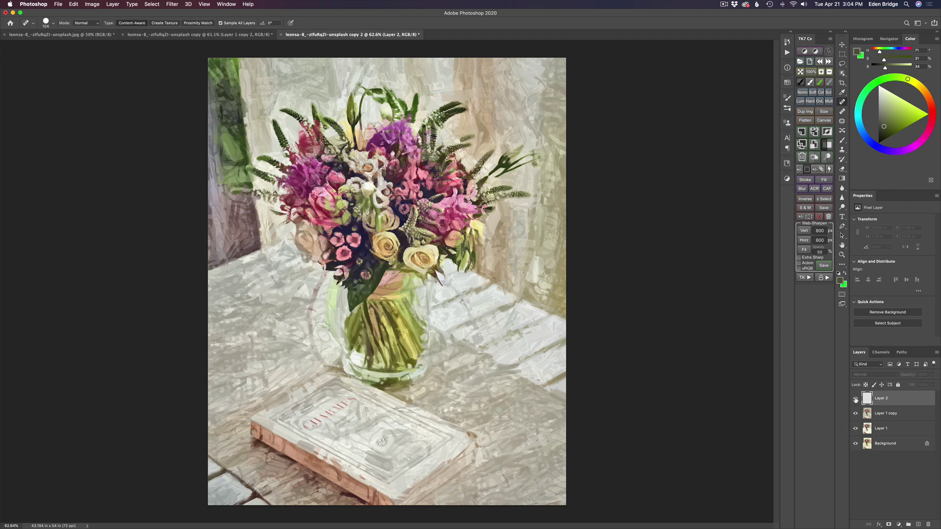
pyautogui.click(856, 399)
pyautogui.click(856, 399)
pyautogui.click(856, 399)
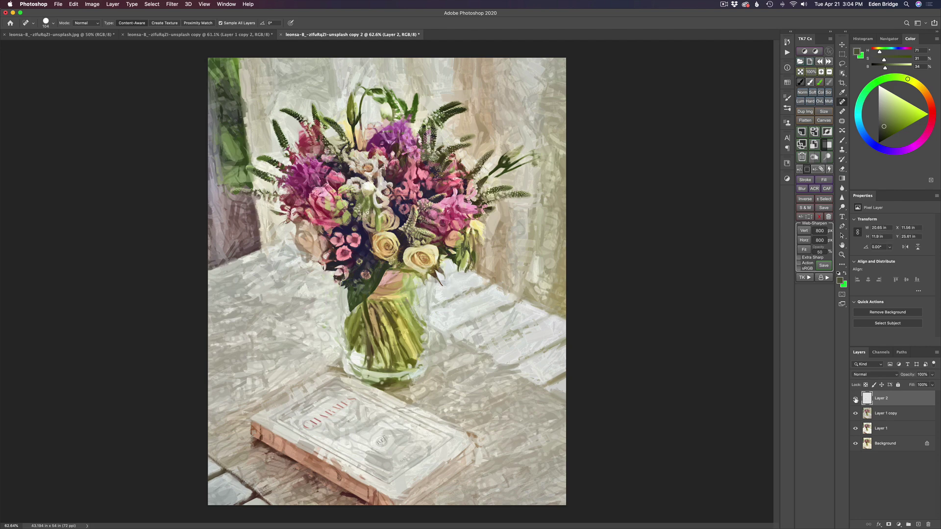
pyautogui.click(856, 399)
pyautogui.click(856, 398)
pyautogui.click(856, 399)
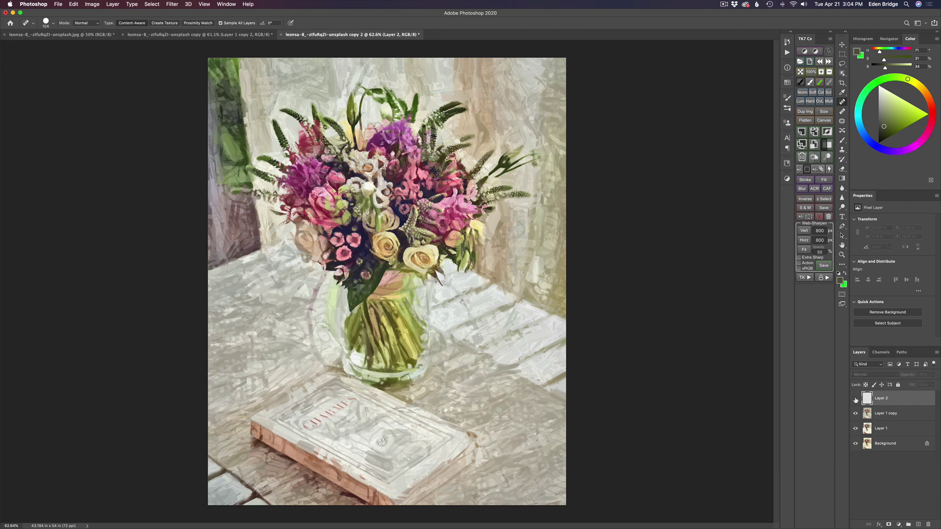
pyautogui.click(855, 399)
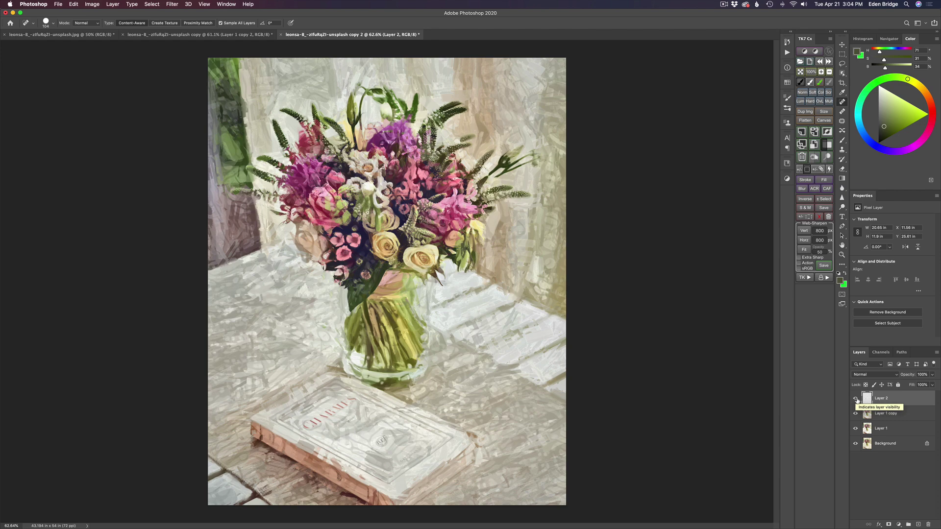
pyautogui.keyDown('alt'); pyautogui.click(856, 444); pyautogui.keyUp('alt')
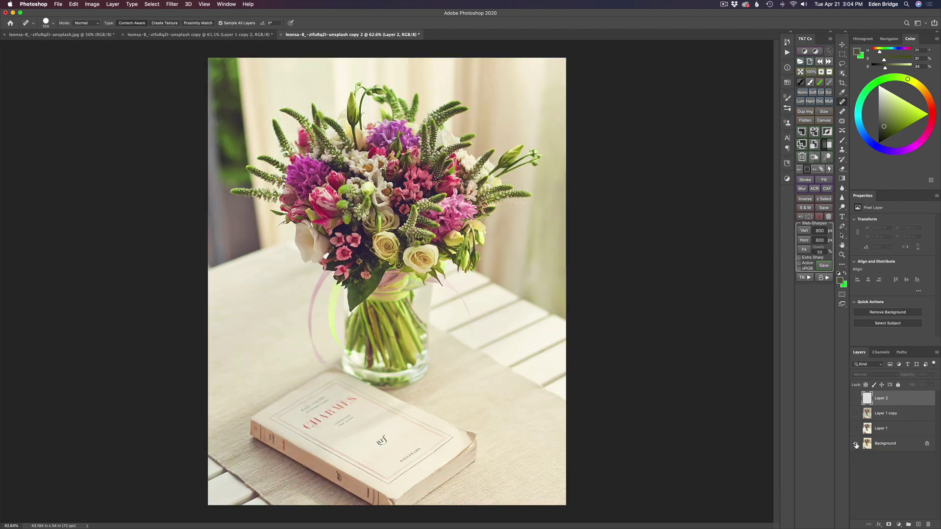
pyautogui.keyDown('alt'); pyautogui.click(856, 444); pyautogui.keyUp('alt')
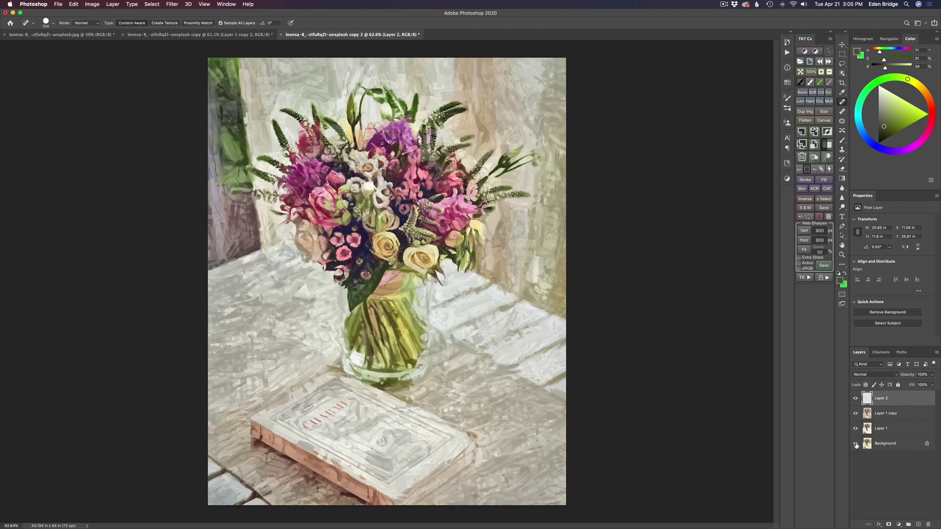